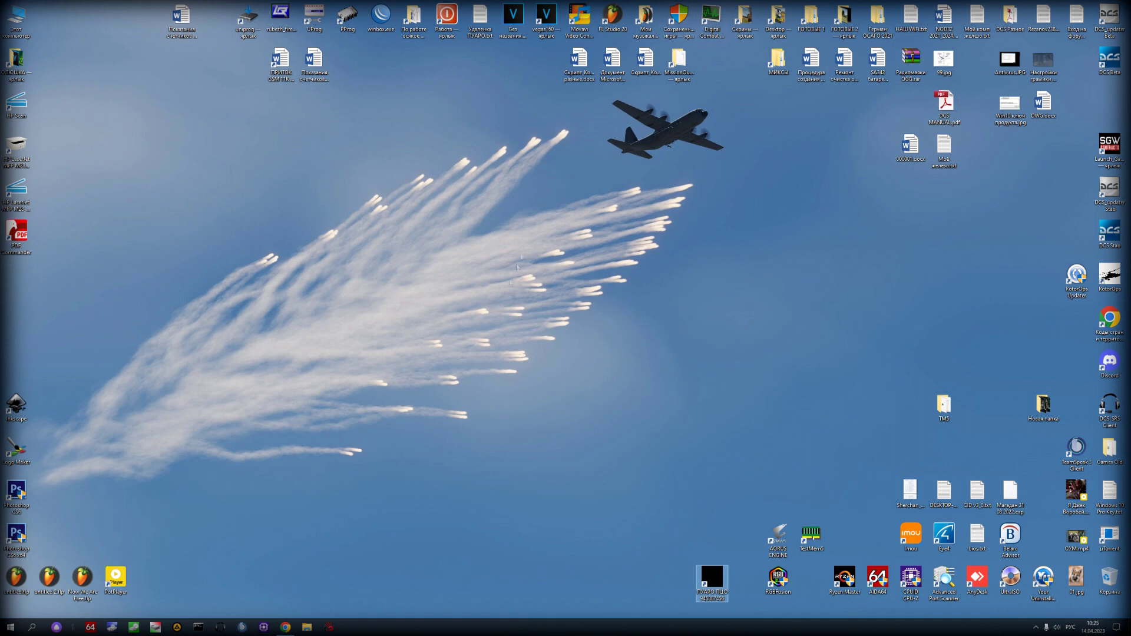
# Switch to Chrome and examine the download links in the DCS Super Hercules mod forum thread
pyautogui.click(287, 628)
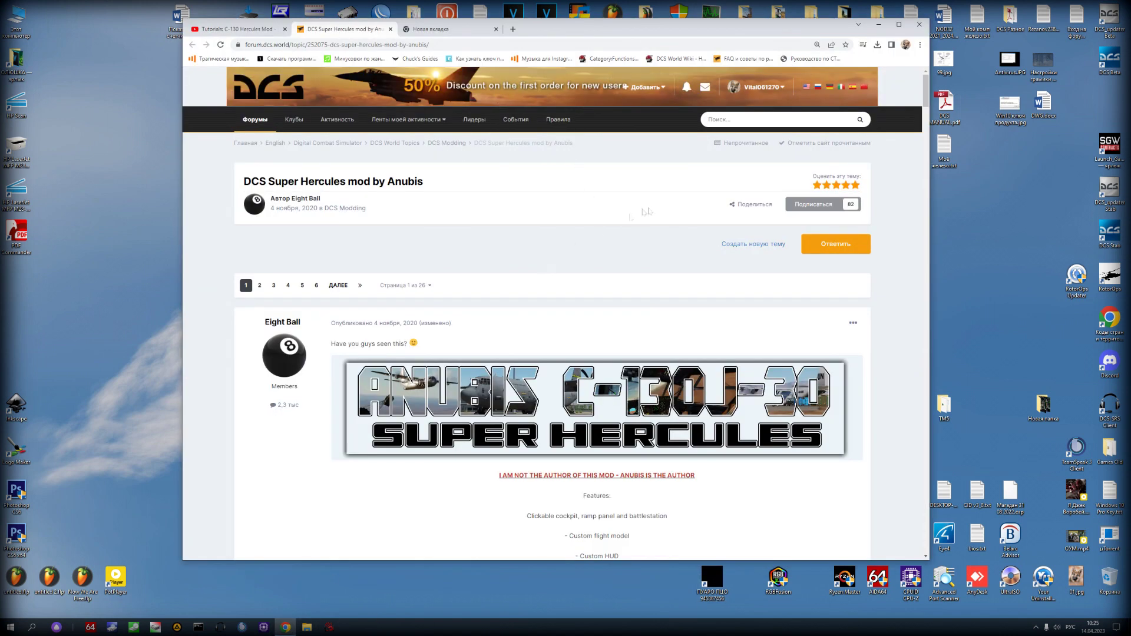
pyautogui.scroll(-4, 583, 309)
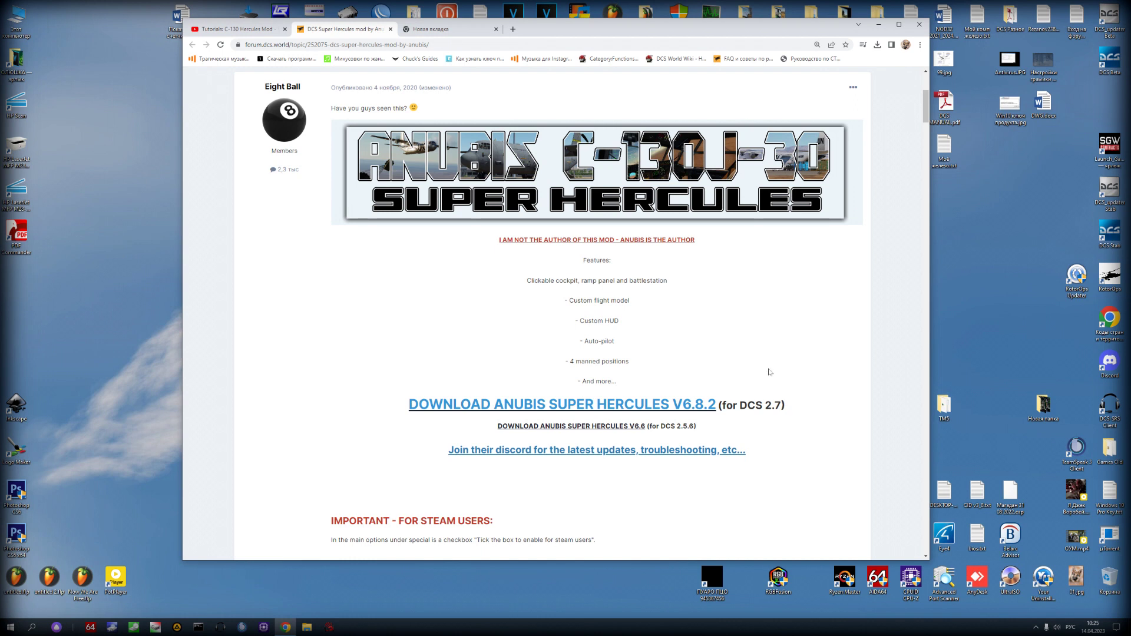
# Look through the C-130 Hercules Mod tutorial playlist on YouTube and close the mini player covering it
pyautogui.click(256, 33)
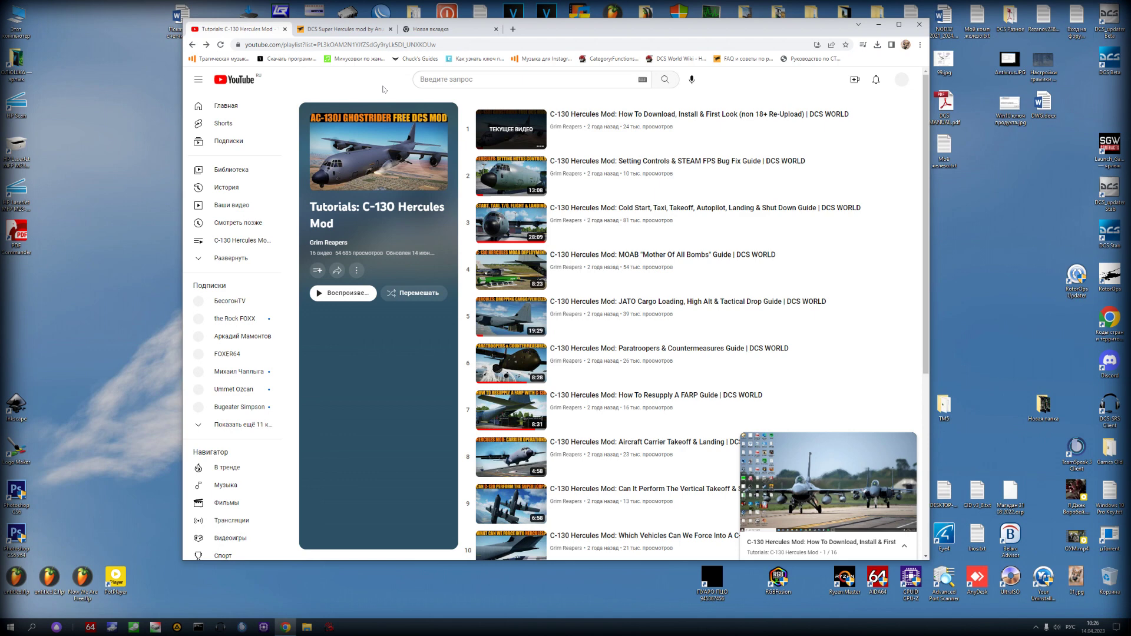
pyautogui.scroll(-5, 570, 296)
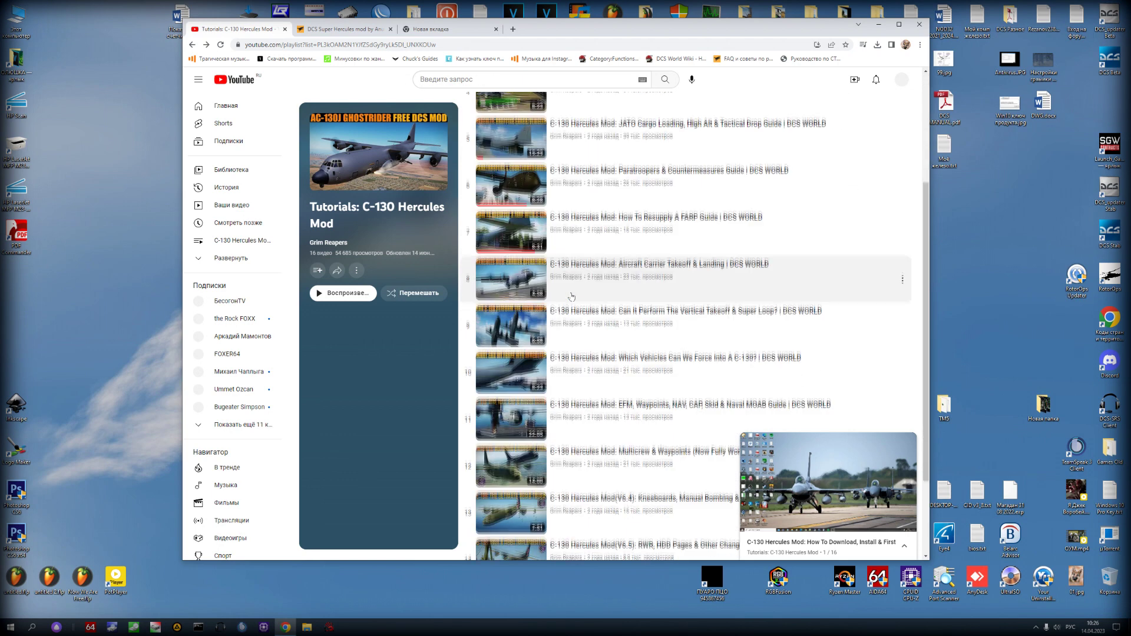
pyautogui.scroll(5, 571, 296)
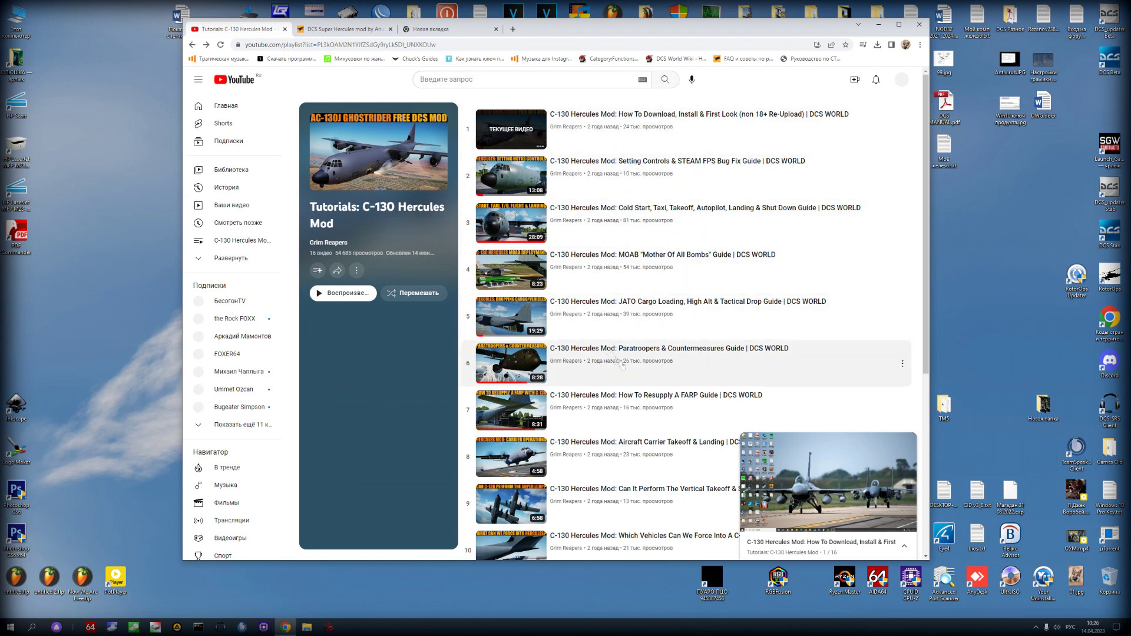
pyautogui.scroll(-5, 736, 353)
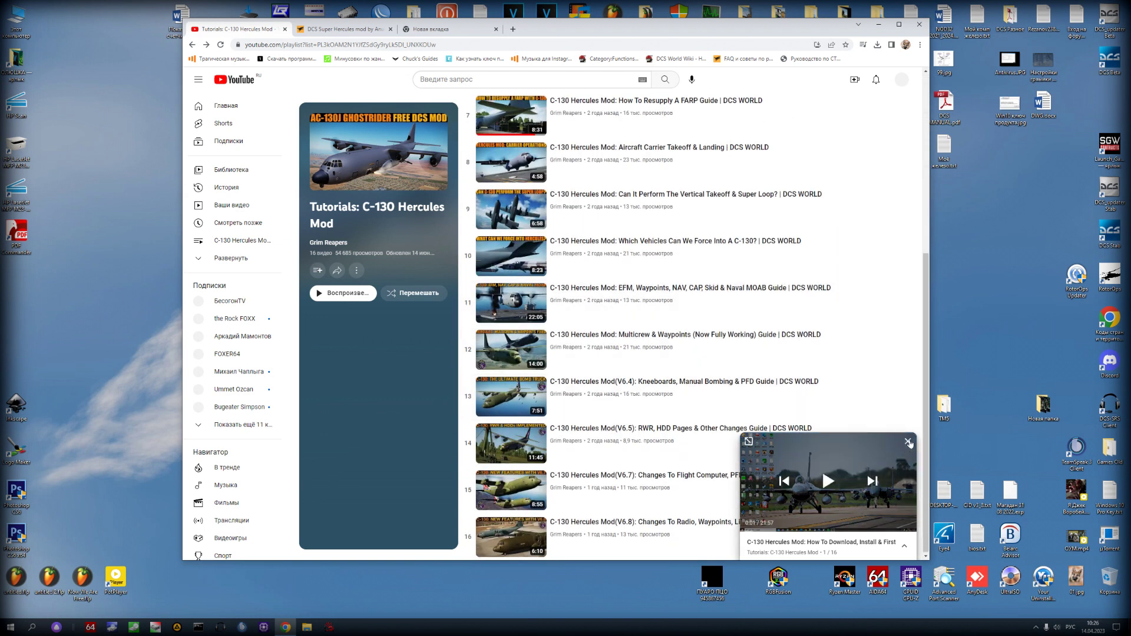
pyautogui.click(908, 441)
pyautogui.scroll(5, 675, 265)
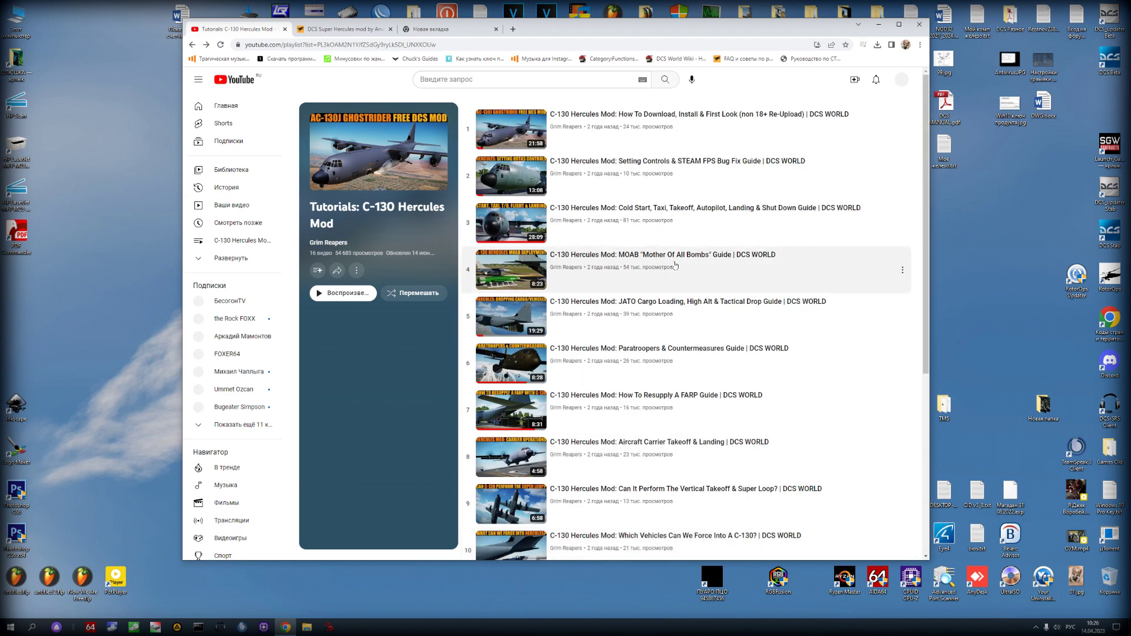
pyautogui.scroll(-2, 665, 221)
pyautogui.scroll(-2, 664, 218)
pyautogui.scroll(-1, 648, 260)
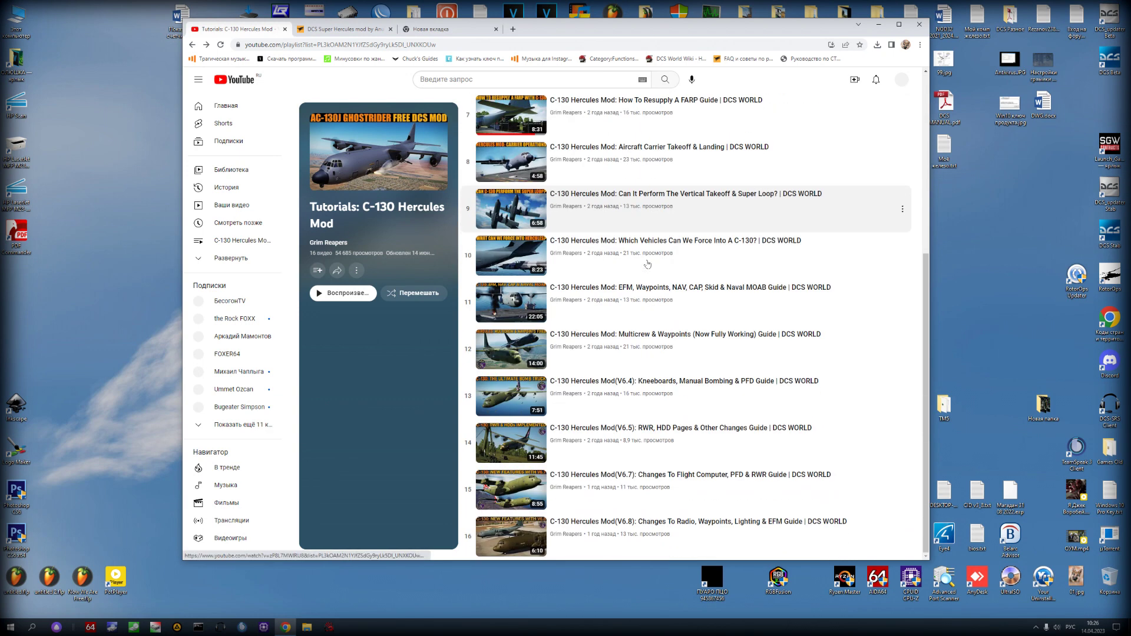
pyautogui.scroll(5, 648, 259)
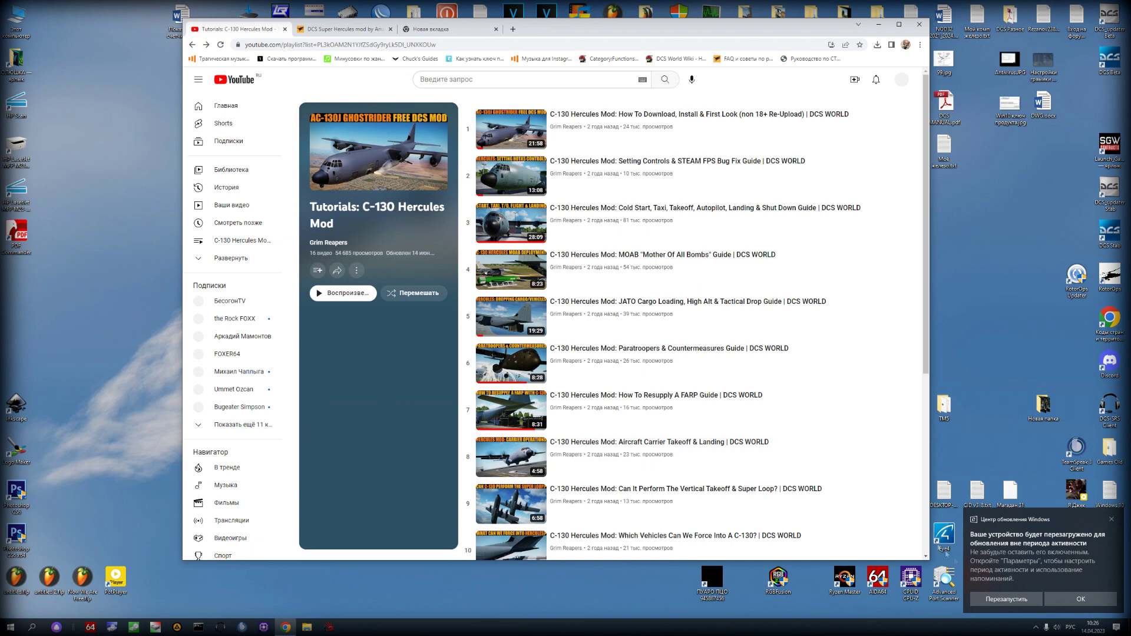
pyautogui.click(613, 32)
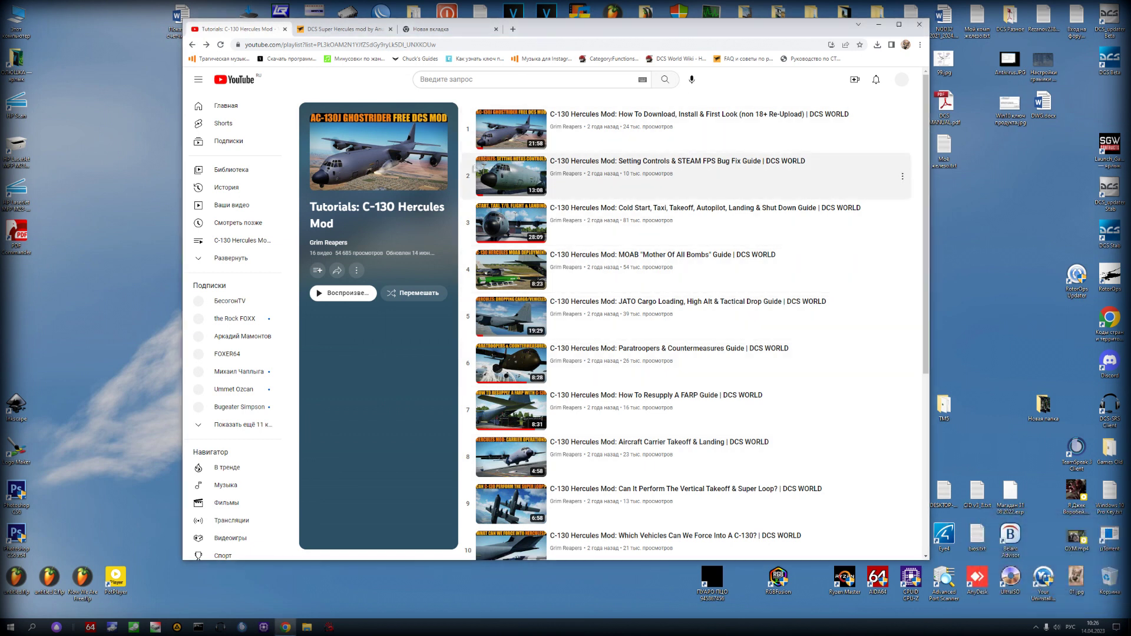
pyautogui.scroll(-5, 535, 259)
pyautogui.scroll(5, 535, 259)
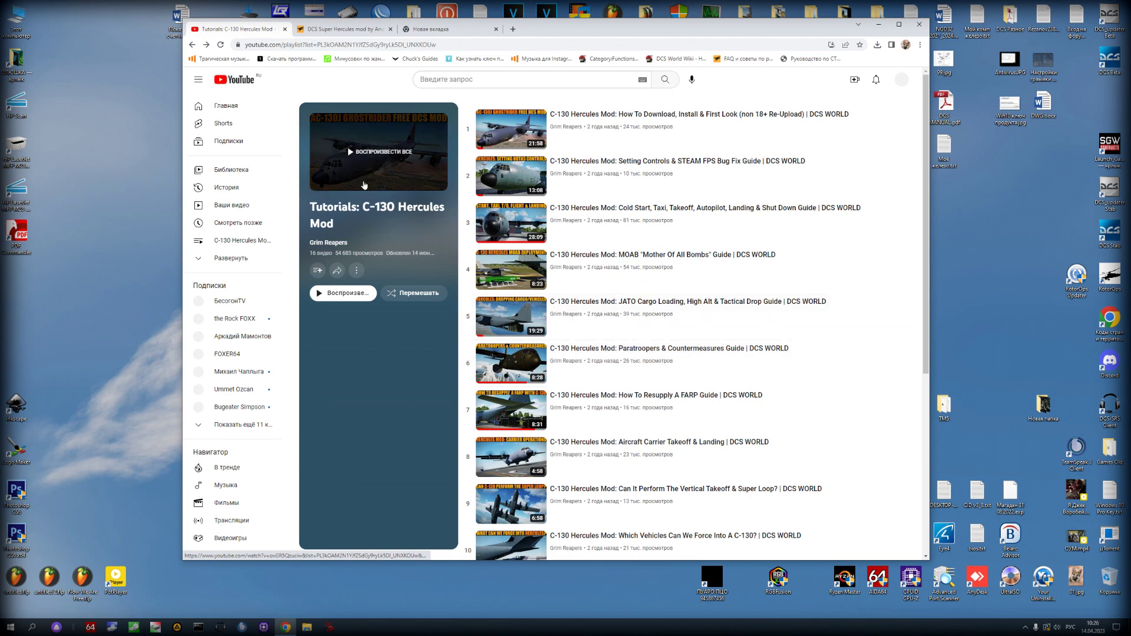
# Return to the mod's forum thread, minimise the browser and locate Hercules ver 6.8.2.zip in the Downloads folder
pyautogui.click(325, 30)
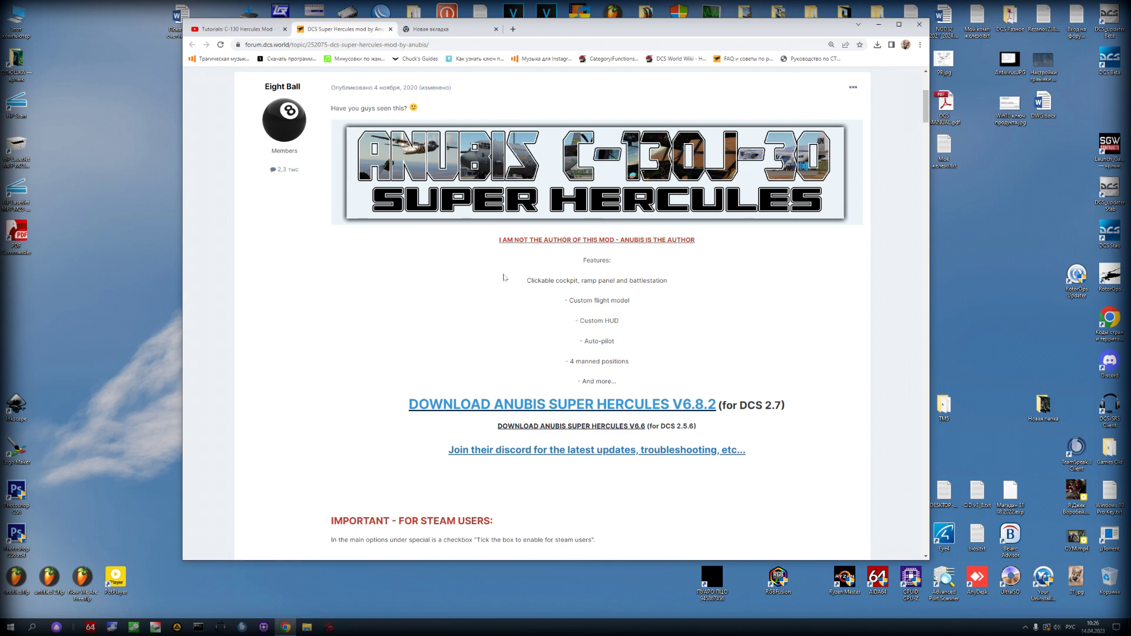
pyautogui.click(878, 25)
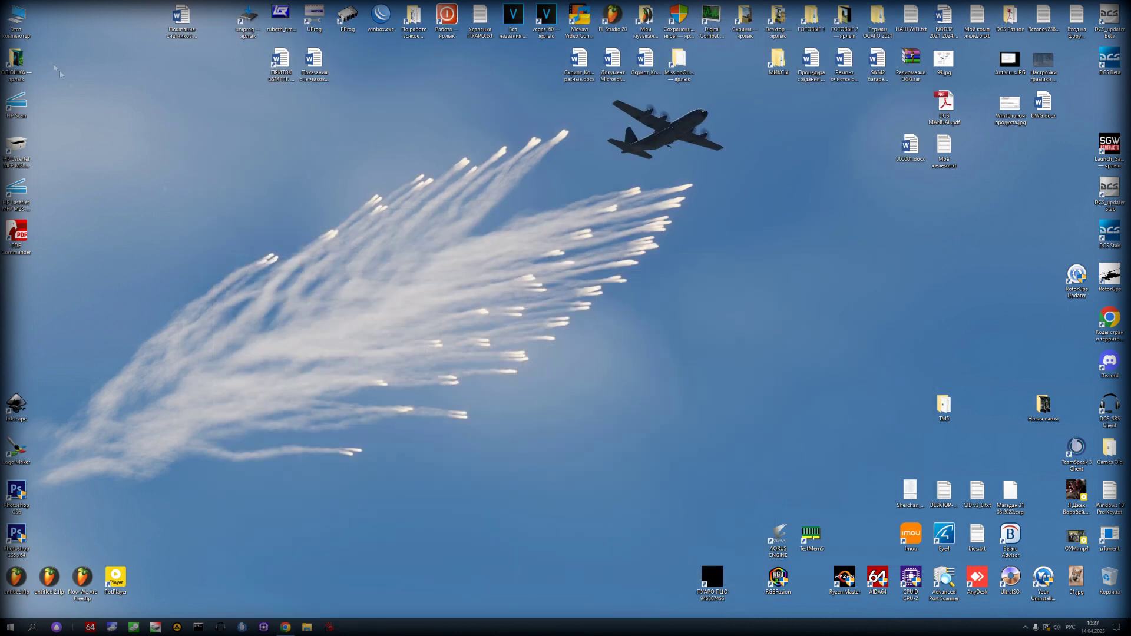
pyautogui.doubleClick(16, 18)
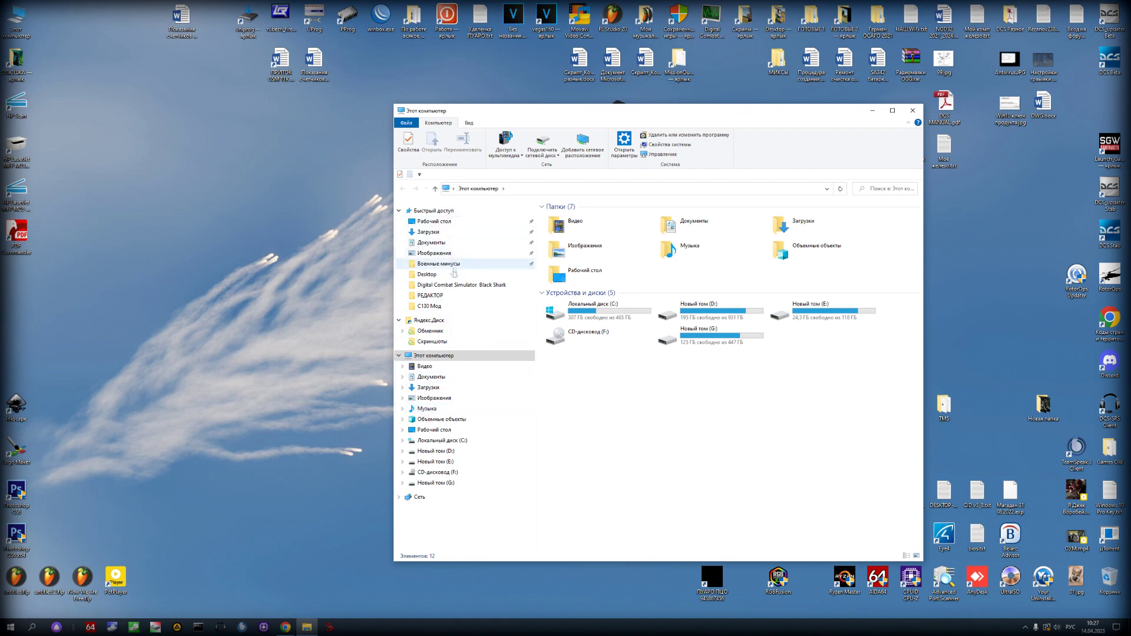
pyautogui.click(434, 233)
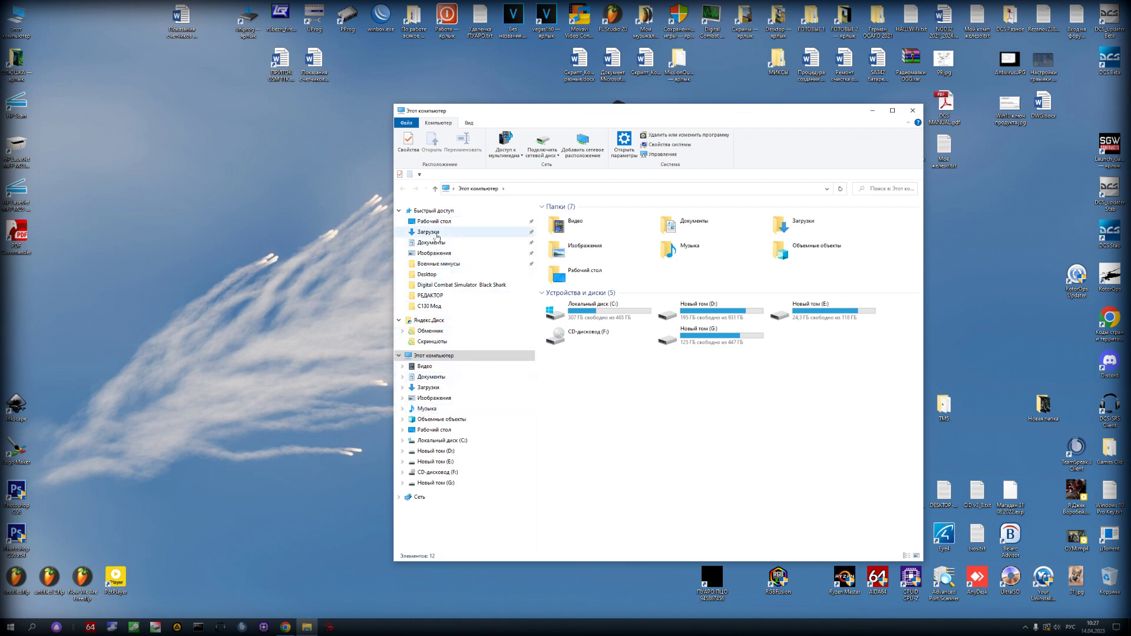
pyautogui.click(602, 254)
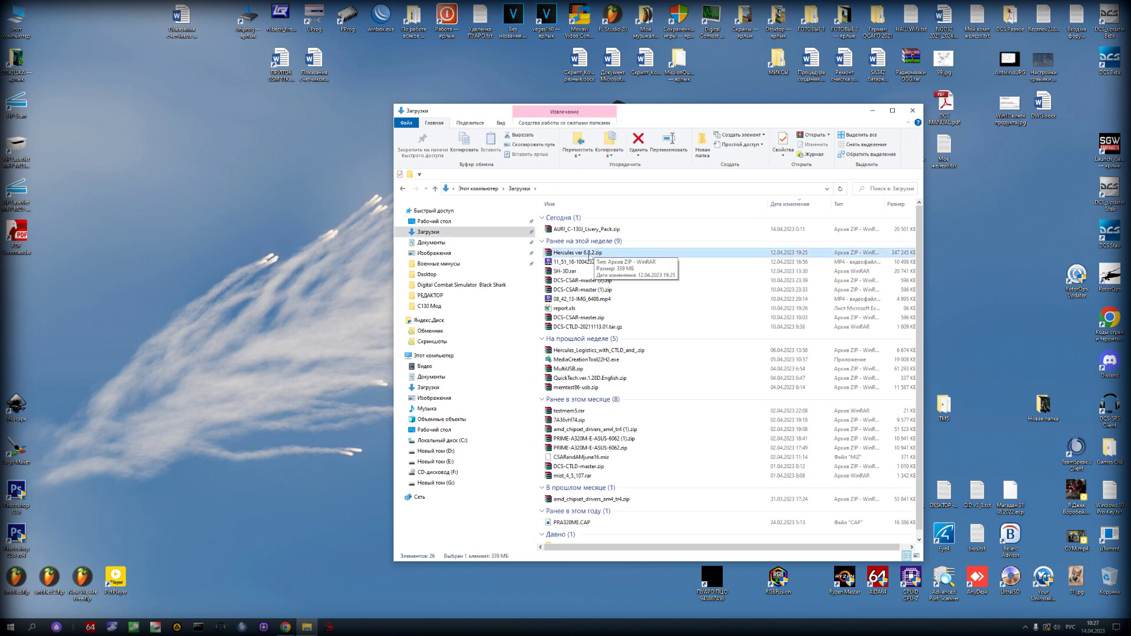
# In a second File Explorer window, go to D:\SOFTs GAMES\DCS WORLD soft\MODs and select Hercules ver 6.6.zip
pyautogui.press('super+e')
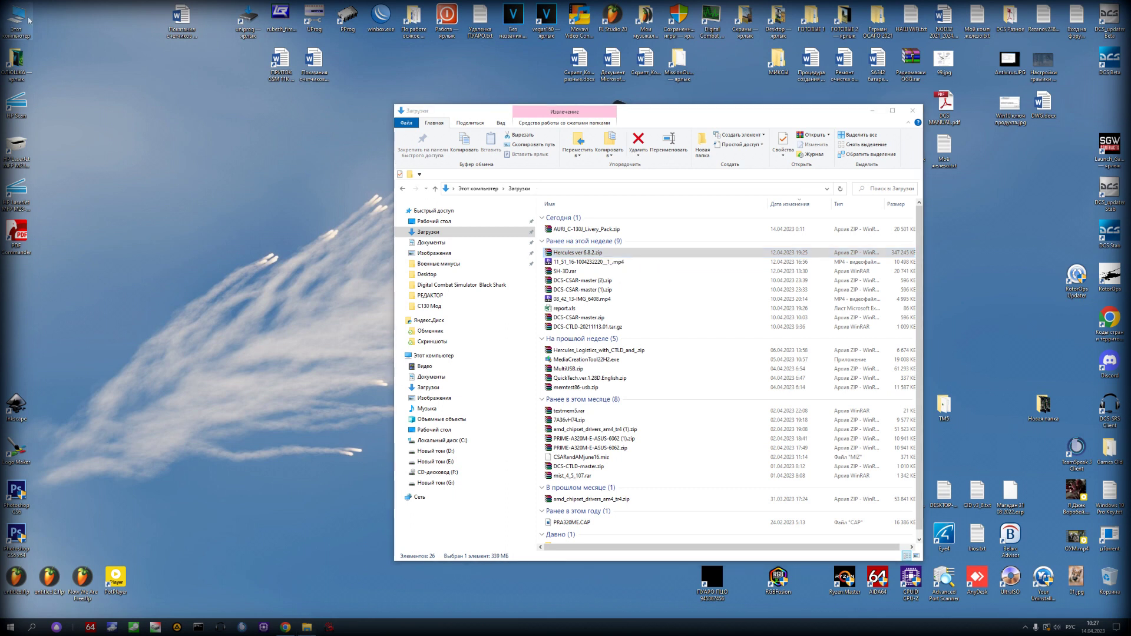
pyautogui.doubleClick(706, 323)
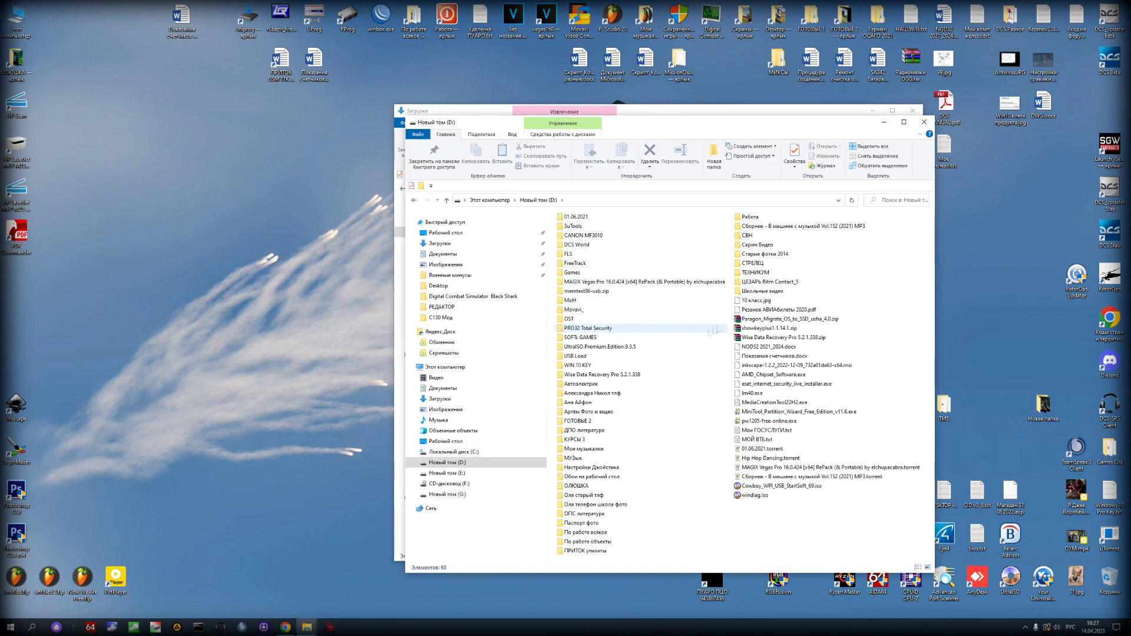
pyautogui.doubleClick(574, 337)
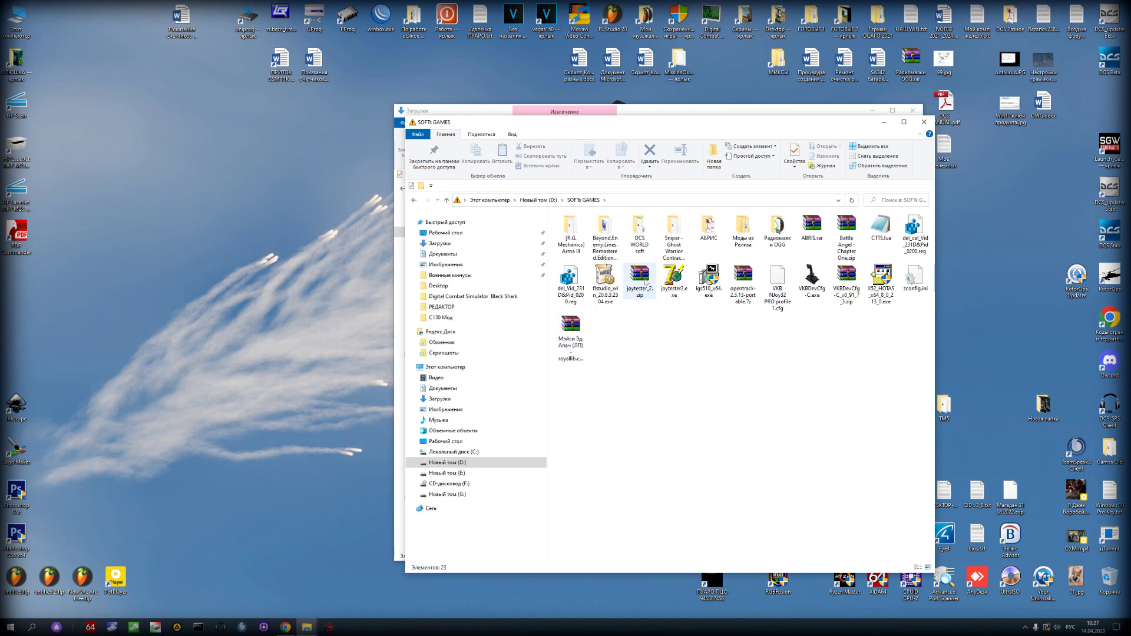
pyautogui.doubleClick(640, 232)
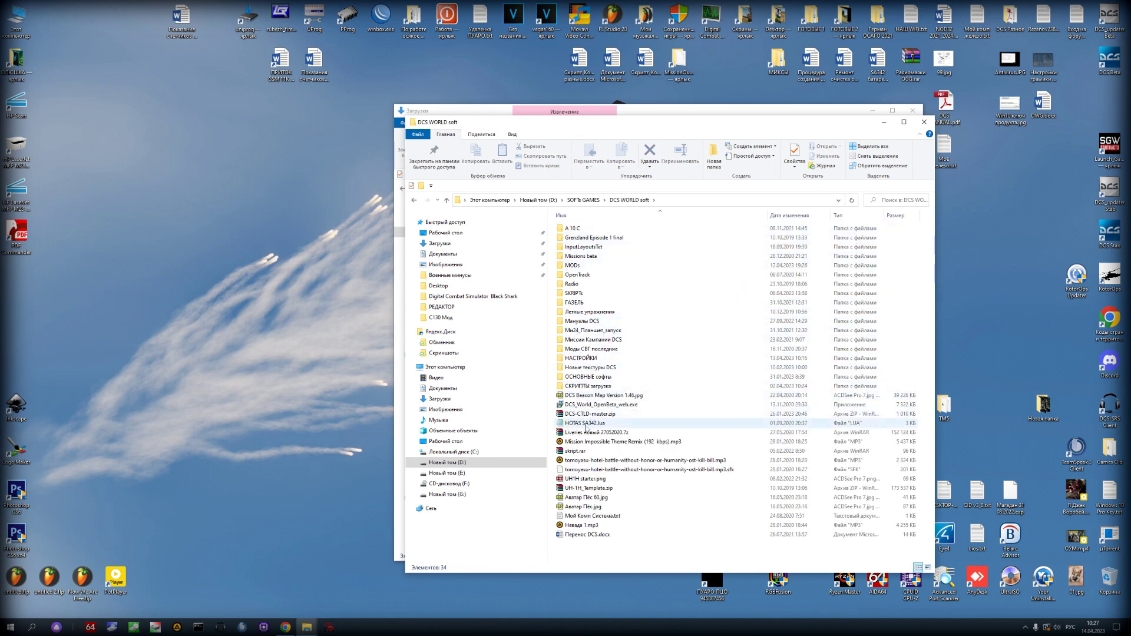
pyautogui.doubleClick(571, 265)
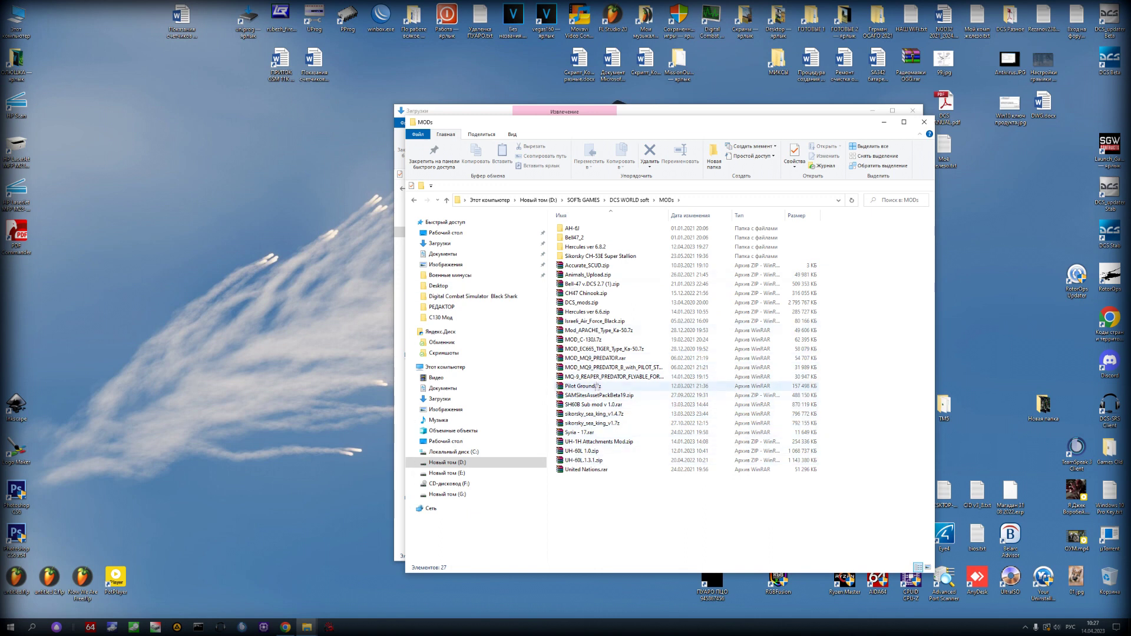
pyautogui.click(597, 312)
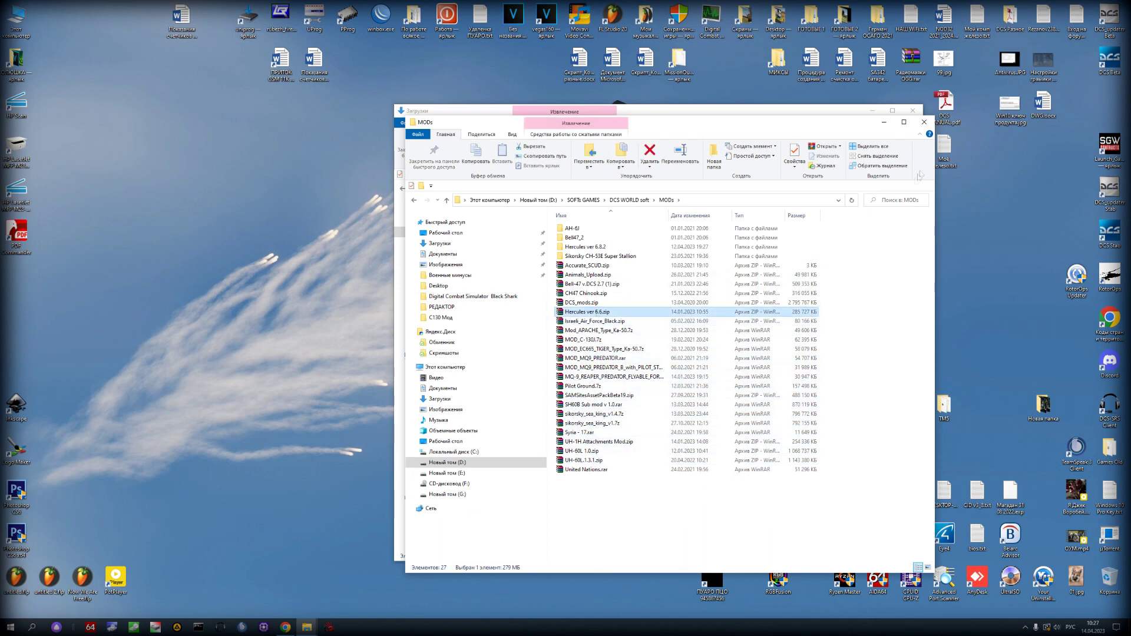
# Close the Downloads window, then move and shrink the MODs window to free space on the desktop
pyautogui.click(913, 111)
pyautogui.moveTo(711, 130); pyautogui.dragTo(826, 83)
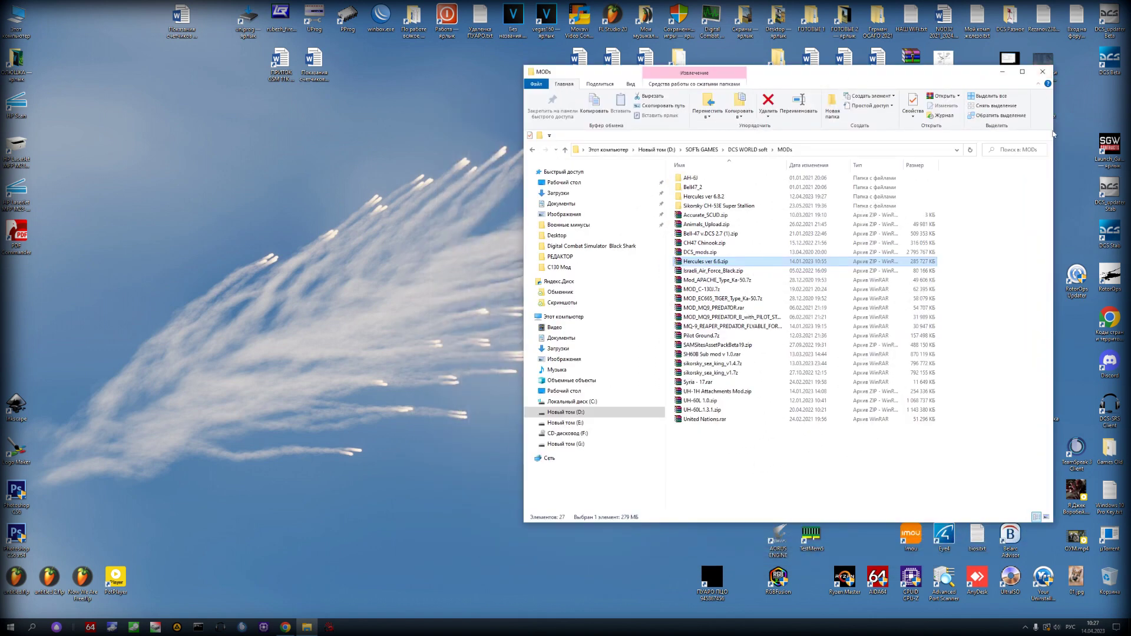
pyautogui.moveTo(1054, 131); pyautogui.dragTo(1009, 131)
pyautogui.moveTo(899, 68); pyautogui.dragTo(899, 132)
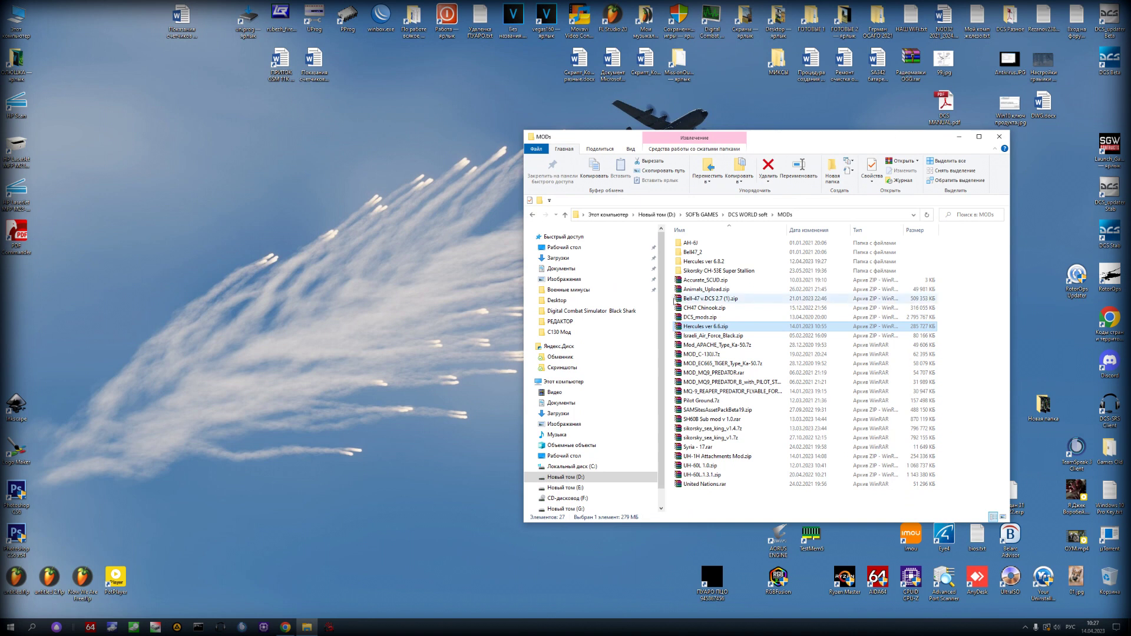
# Open the Saved Games folder DCS.openbeta\Mods\aircraft in its own window beside the MODs window
pyautogui.doubleClick(679, 18)
pyautogui.moveTo(759, 153); pyautogui.dragTo(462, 125)
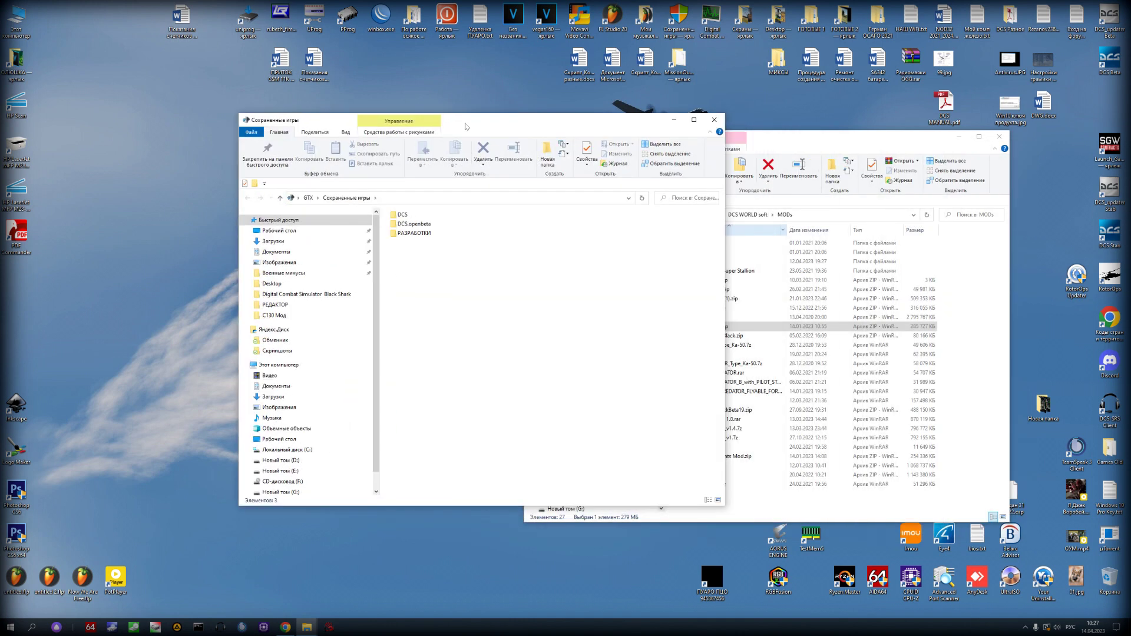
pyautogui.doubleClick(406, 224)
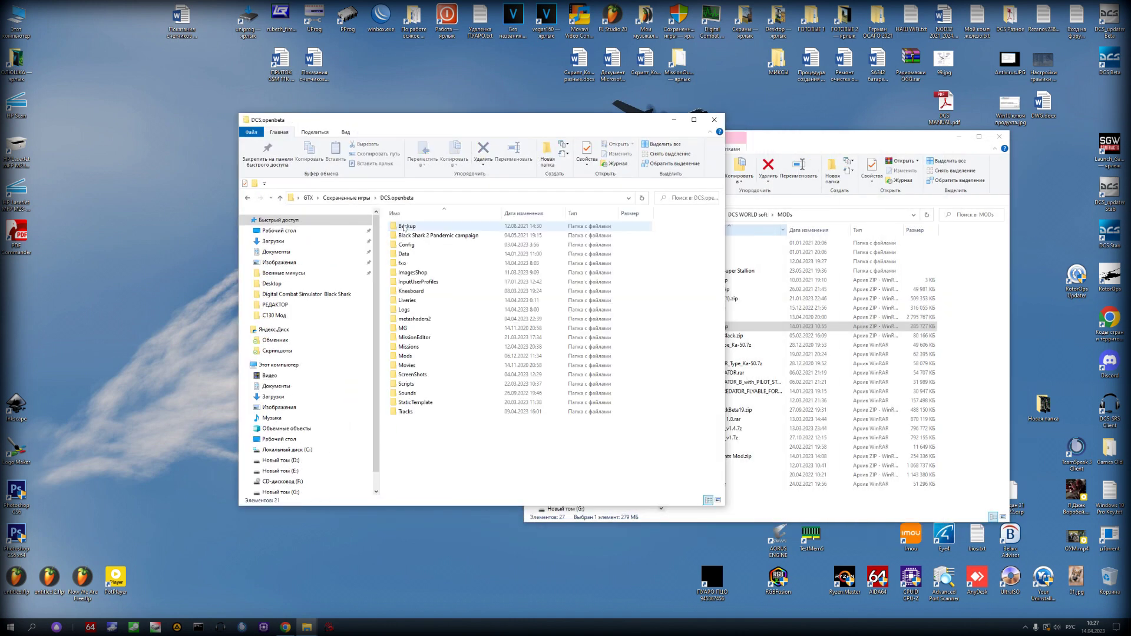
pyautogui.doubleClick(407, 356)
pyautogui.doubleClick(407, 226)
pyautogui.click(415, 228)
pyautogui.click(430, 282)
pyautogui.moveTo(570, 124); pyautogui.dragTo(459, 95)
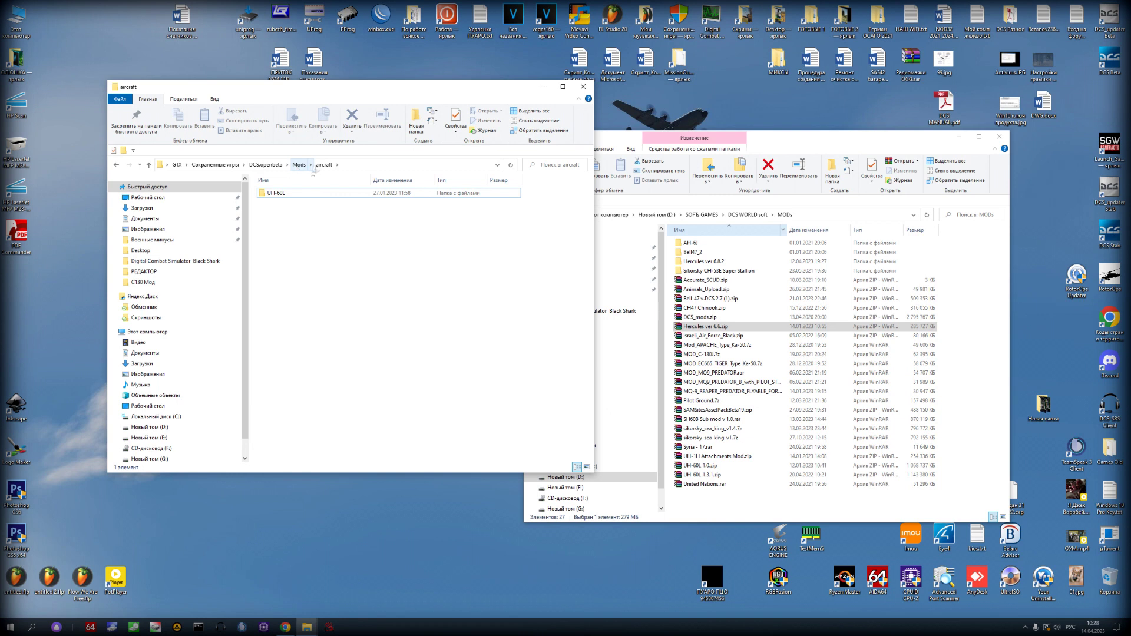
pyautogui.click(309, 194)
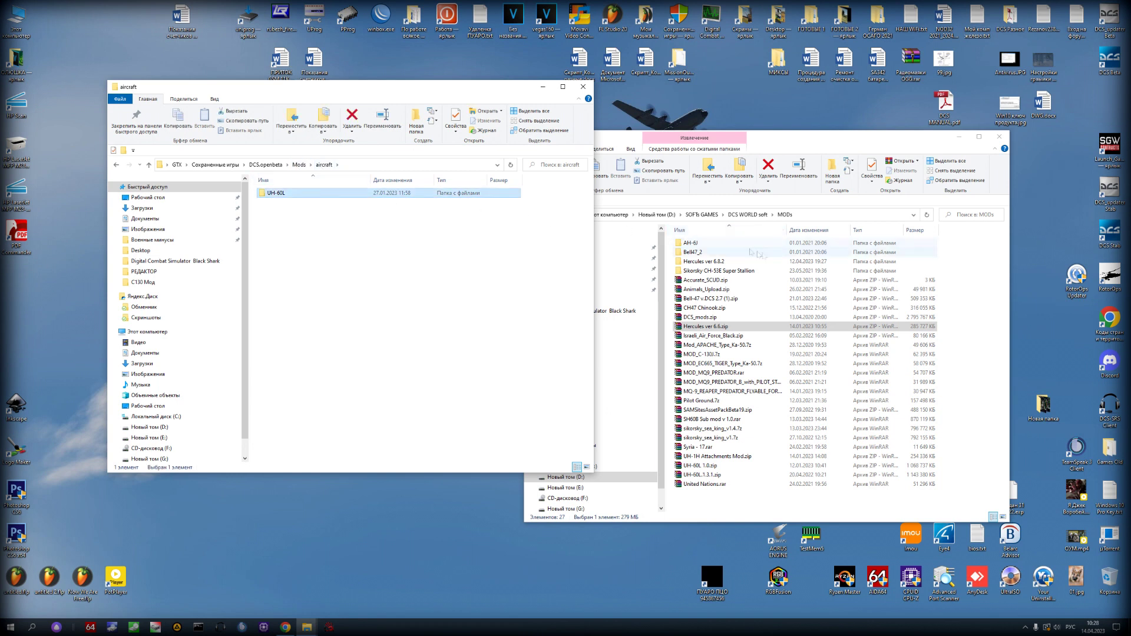
# Open Hercules ver 6.6.zip in WinRAR, place its window beside the aircraft folder and check the archive's contents
pyautogui.doubleClick(711, 325)
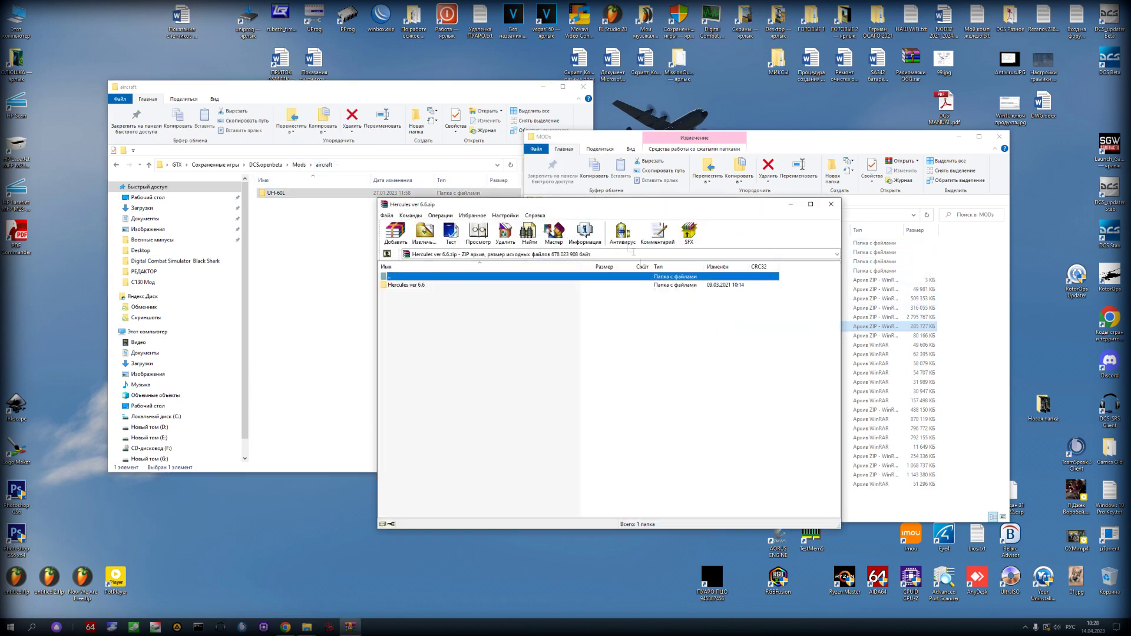
pyautogui.moveTo(586, 210); pyautogui.dragTo(773, 184)
pyautogui.doubleClick(607, 259)
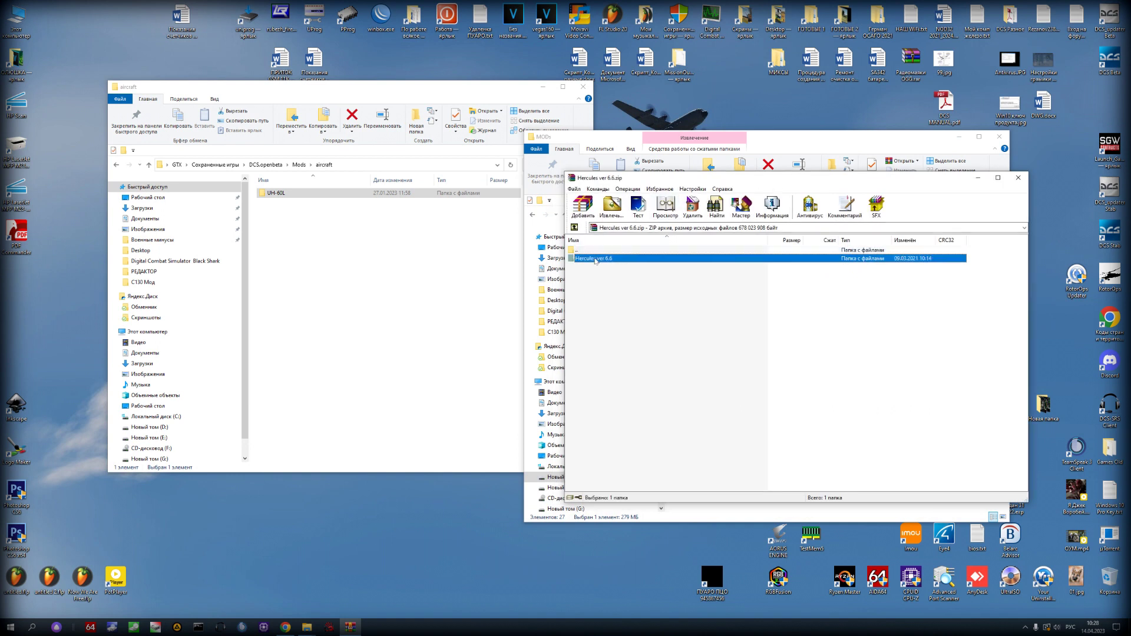
pyautogui.doubleClick(602, 252)
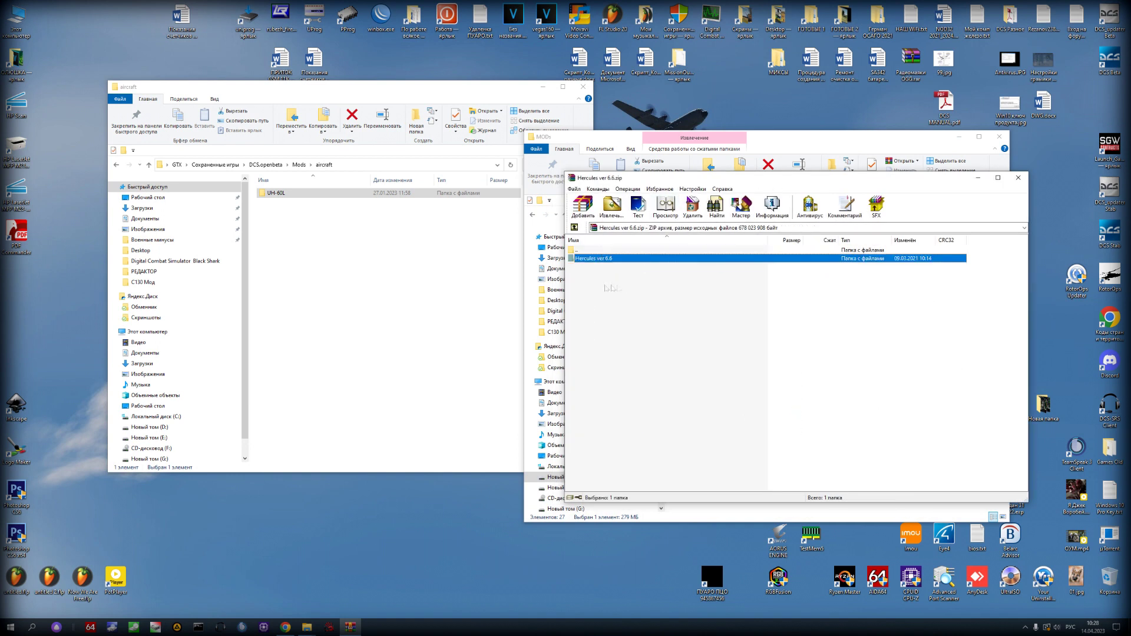
pyautogui.doubleClick(607, 251)
pyautogui.doubleClick(603, 334)
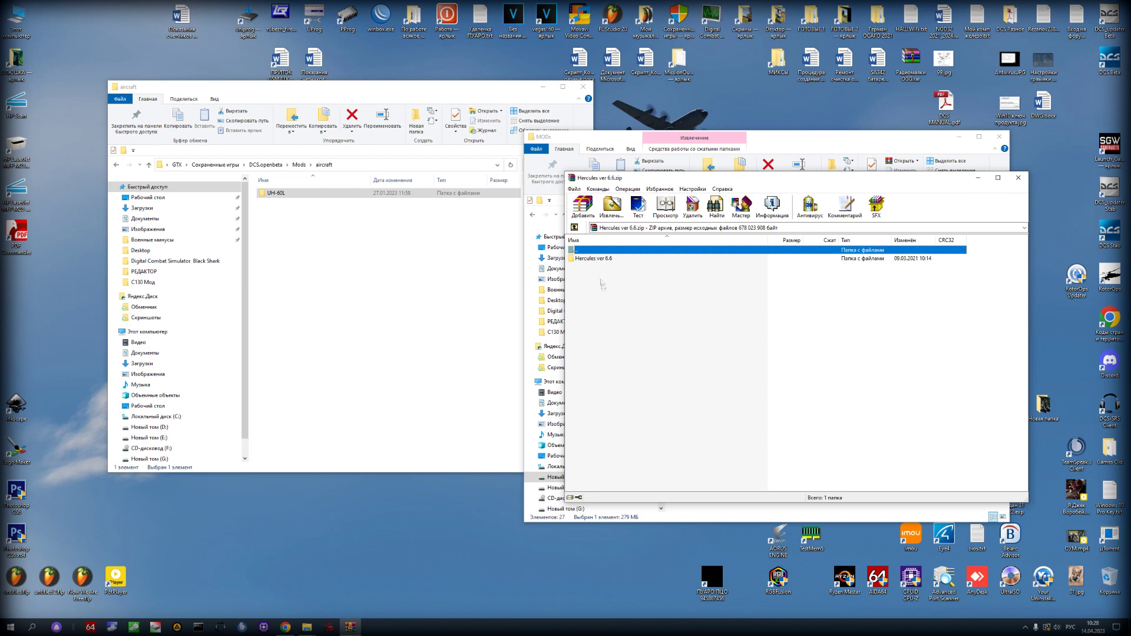
# Extract the Hercules ver 6.6 folder from the archive into the aircraft folder and select the extracted folder
pyautogui.click(594, 259)
pyautogui.moveTo(592, 259); pyautogui.dragTo(354, 261)
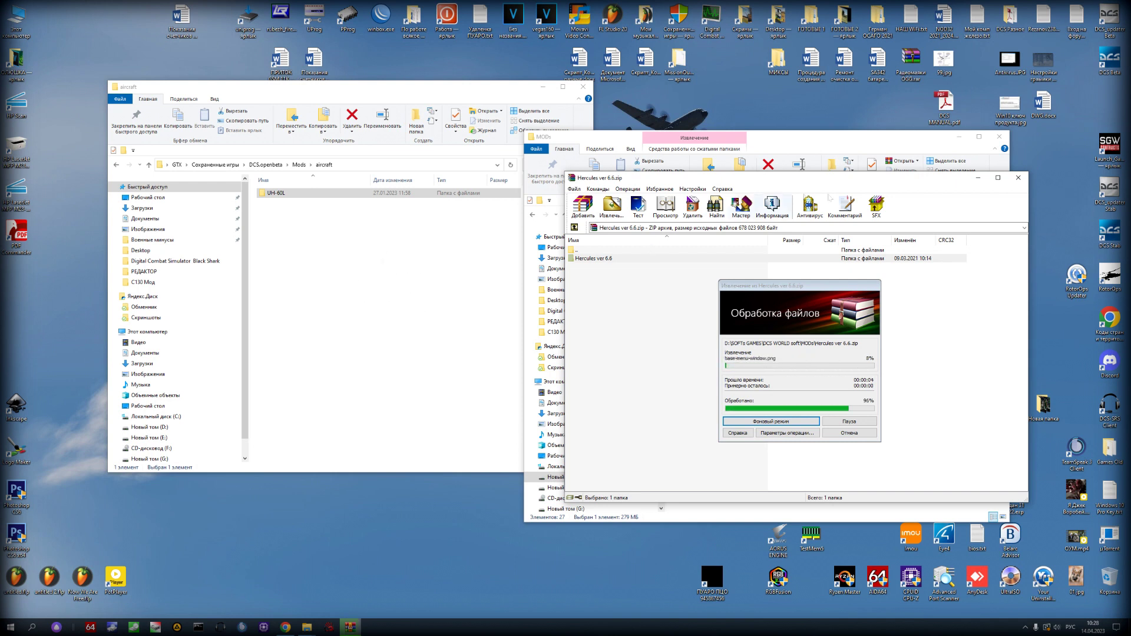
pyautogui.click(281, 203)
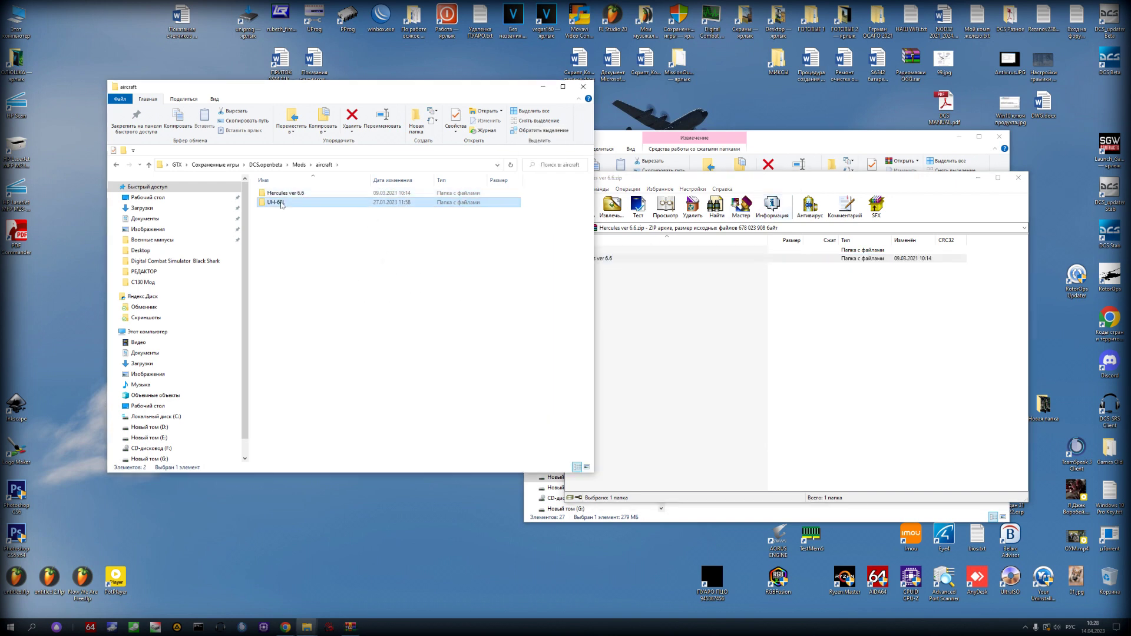
pyautogui.click(281, 195)
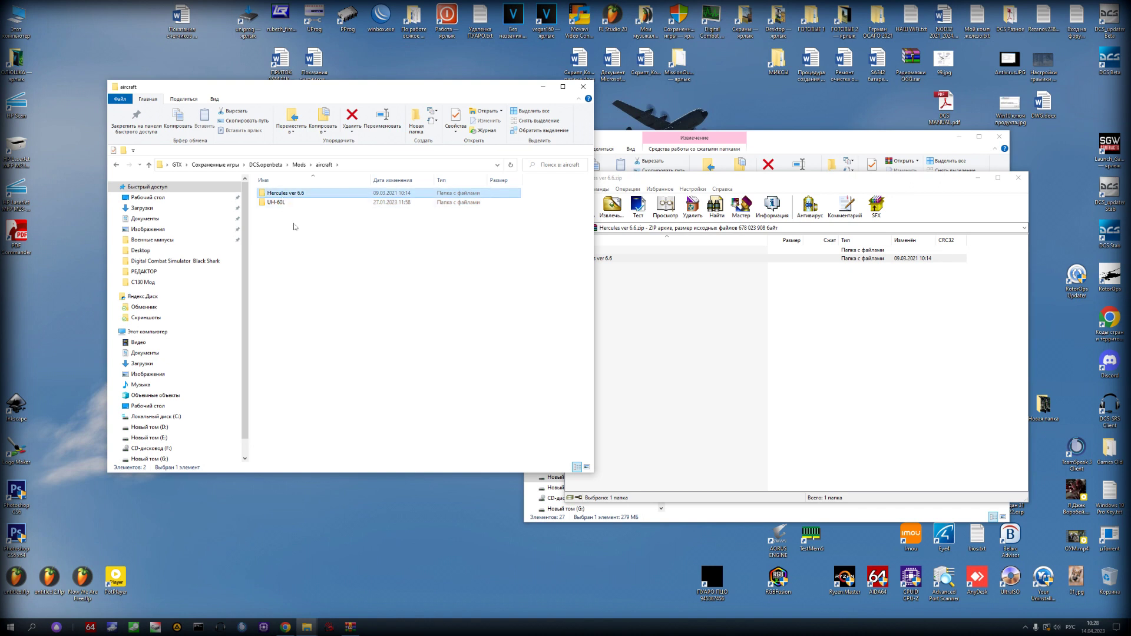
# Keep Hercules ver 6.6 selected in the aircraft folder and close the WinRAR archive window and the MODs window
pyautogui.click(285, 203)
pyautogui.click(285, 196)
pyautogui.click(1019, 178)
pyautogui.click(999, 137)
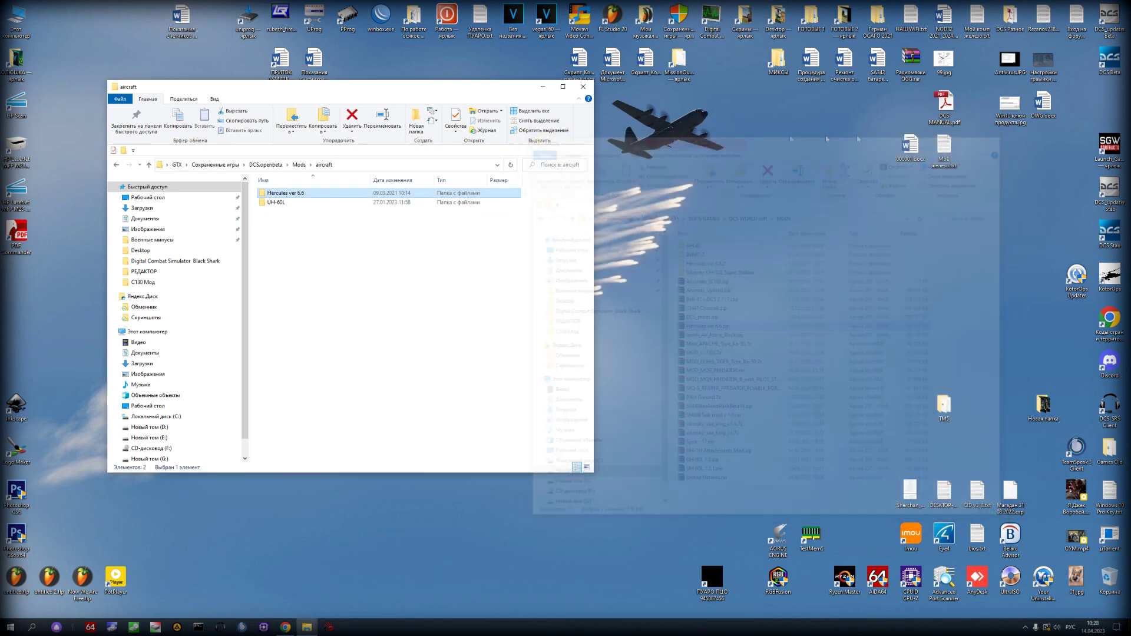
# Go back up to DCS.openbeta, reopen its Mods\aircraft folder and reposition the window to free space on the desktop
pyautogui.moveTo(305, 98); pyautogui.dragTo(476, 230)
pyautogui.click(437, 295)
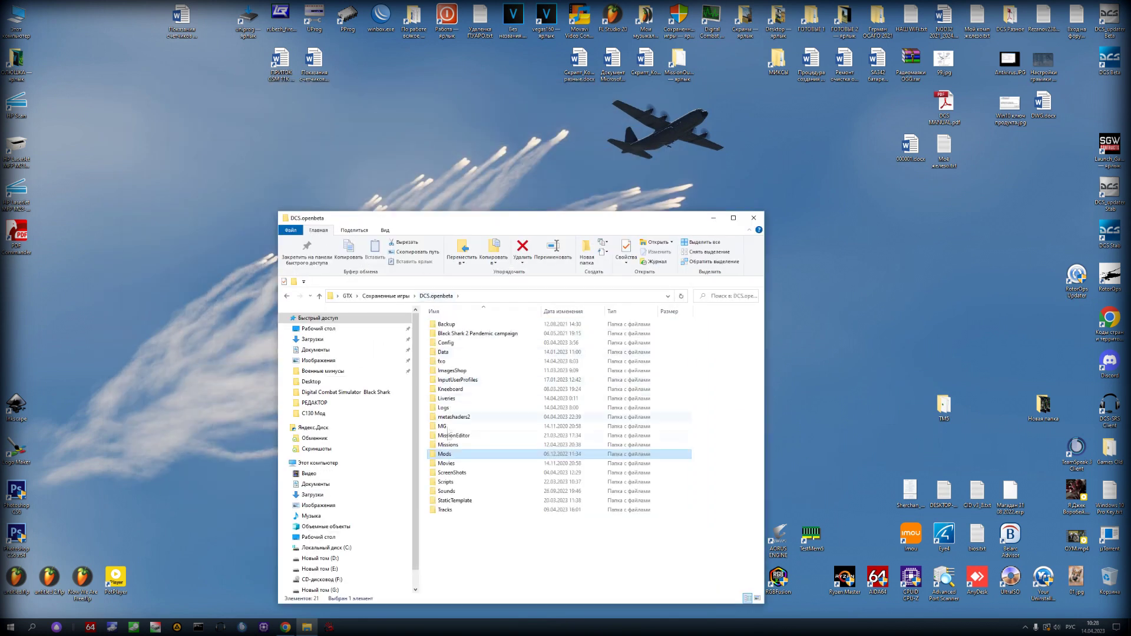
pyautogui.doubleClick(444, 454)
pyautogui.click(457, 325)
pyautogui.doubleClick(456, 326)
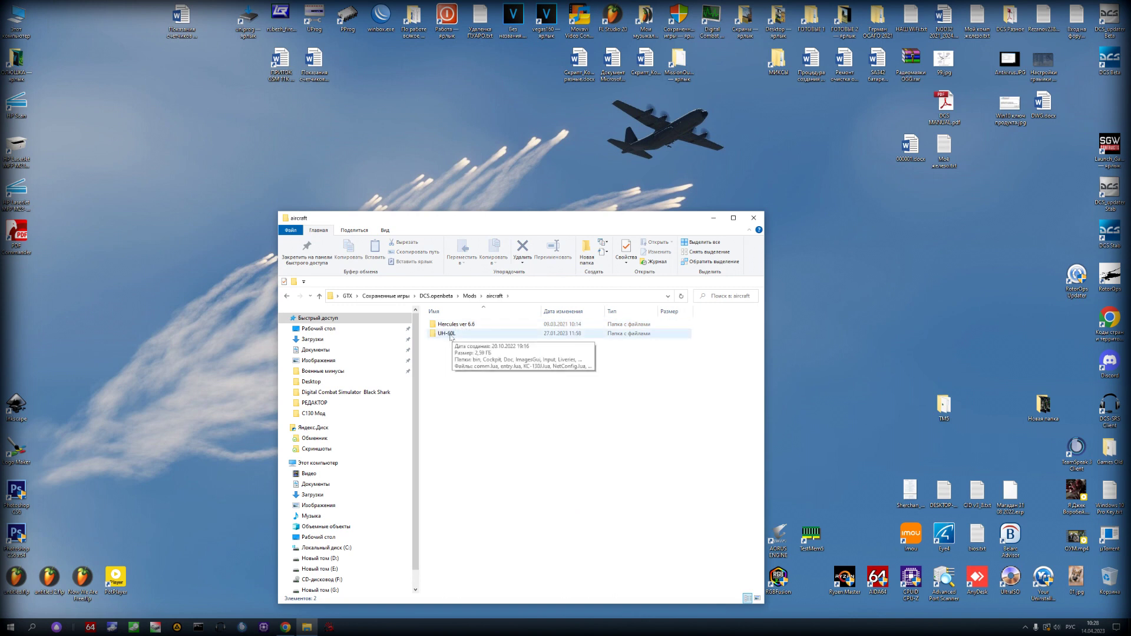
pyautogui.moveTo(495, 221); pyautogui.dragTo(311, 109)
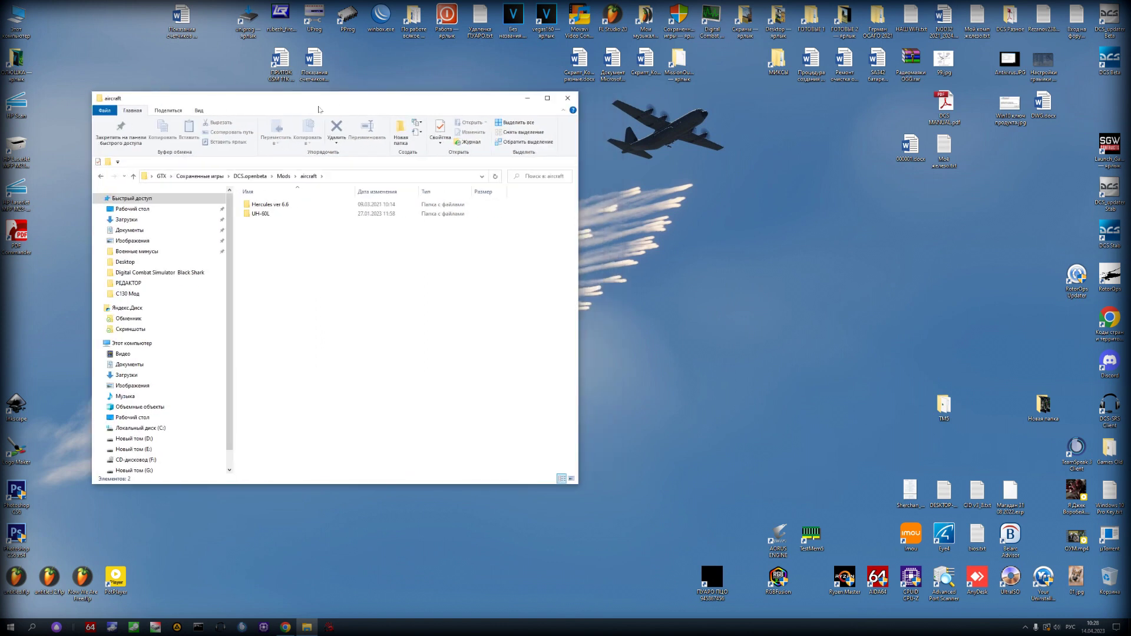
# Move the Hercules ver 6.6 and UH-60L folders out of aircraft into a separate Saved Games window, then close both windows
pyautogui.doubleClick(679, 17)
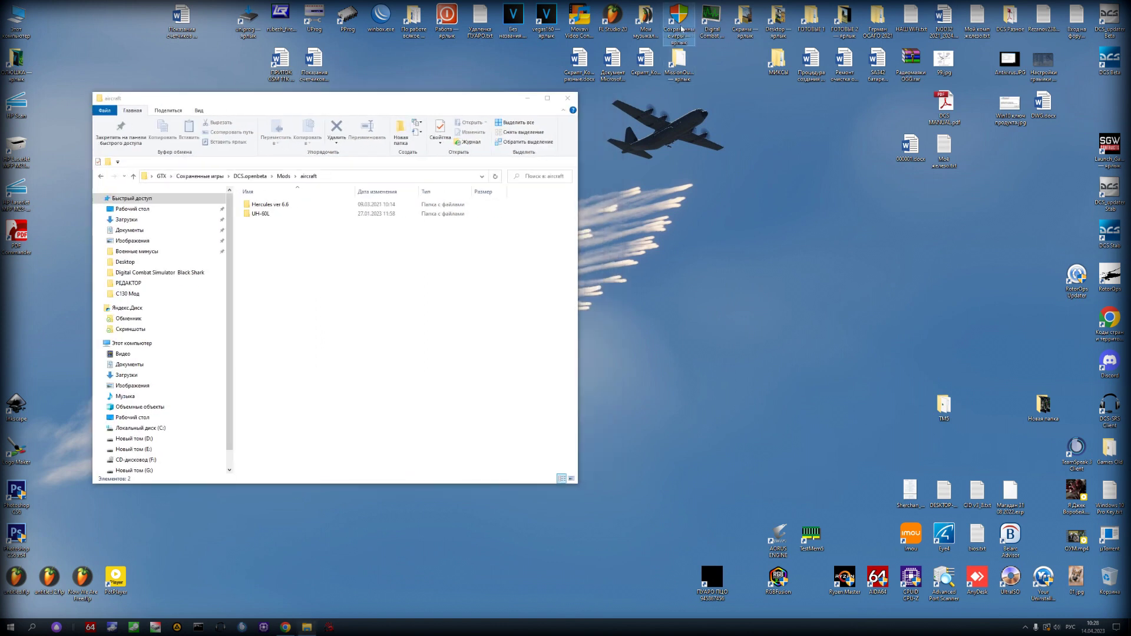
pyautogui.moveTo(673, 130); pyautogui.dragTo(943, 128)
pyautogui.click(264, 206)
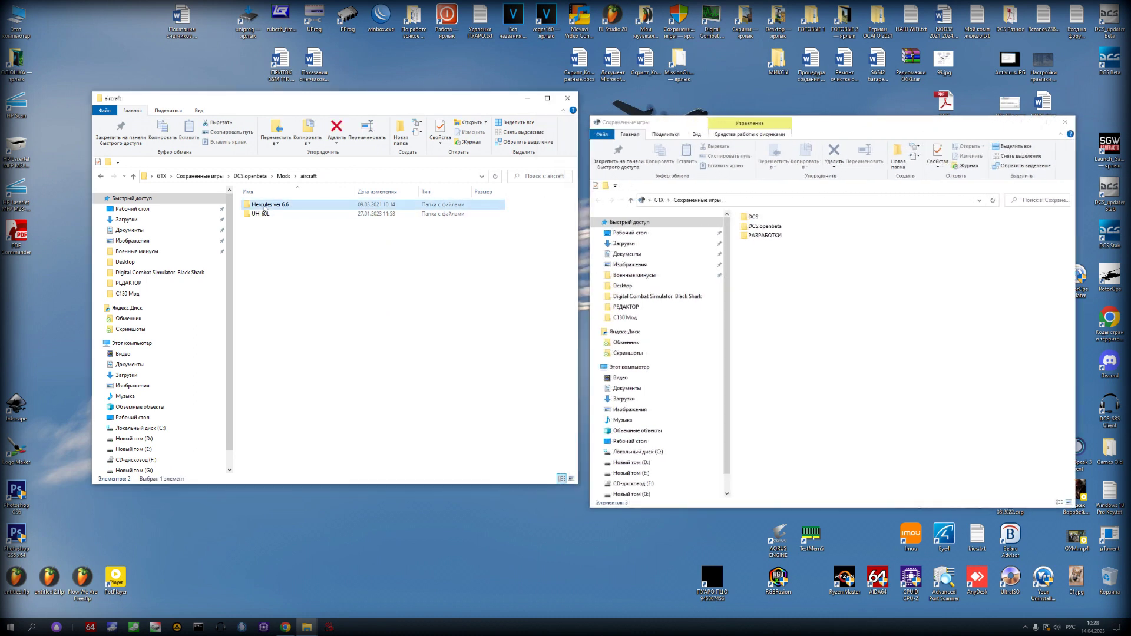
pyautogui.moveTo(263, 207); pyautogui.dragTo(919, 353)
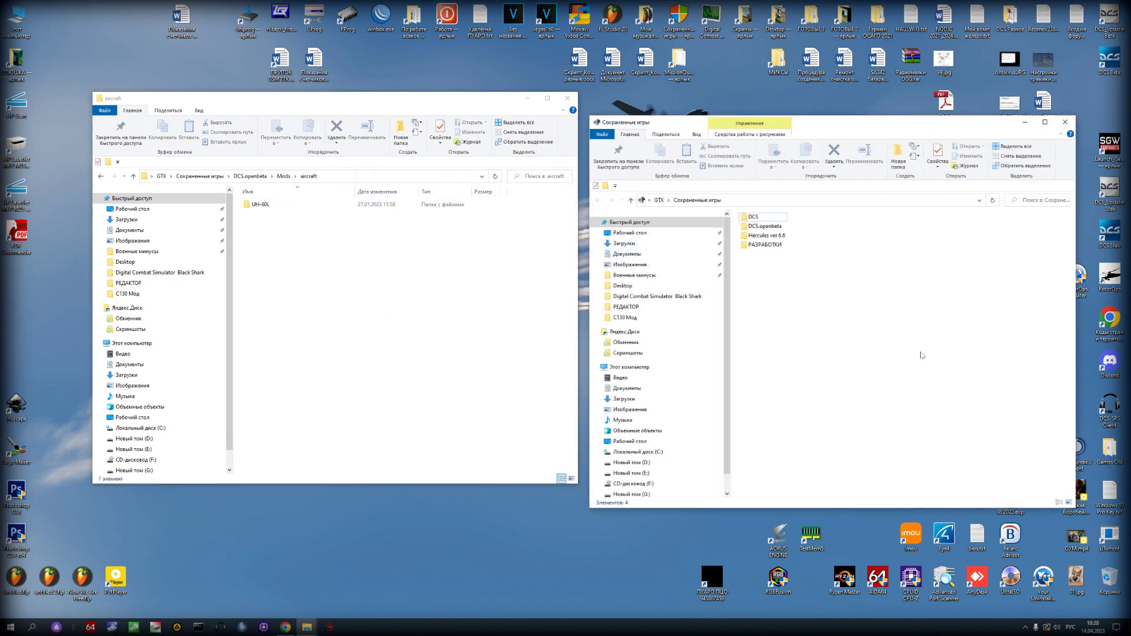
pyautogui.moveTo(259, 205); pyautogui.dragTo(881, 358)
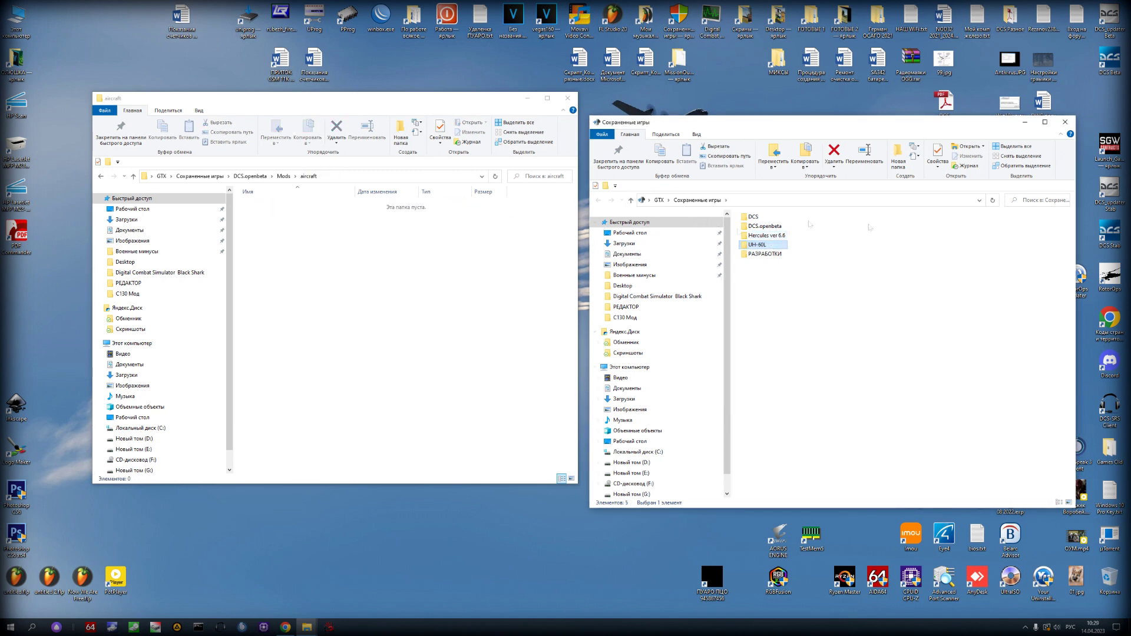
pyautogui.click(1065, 122)
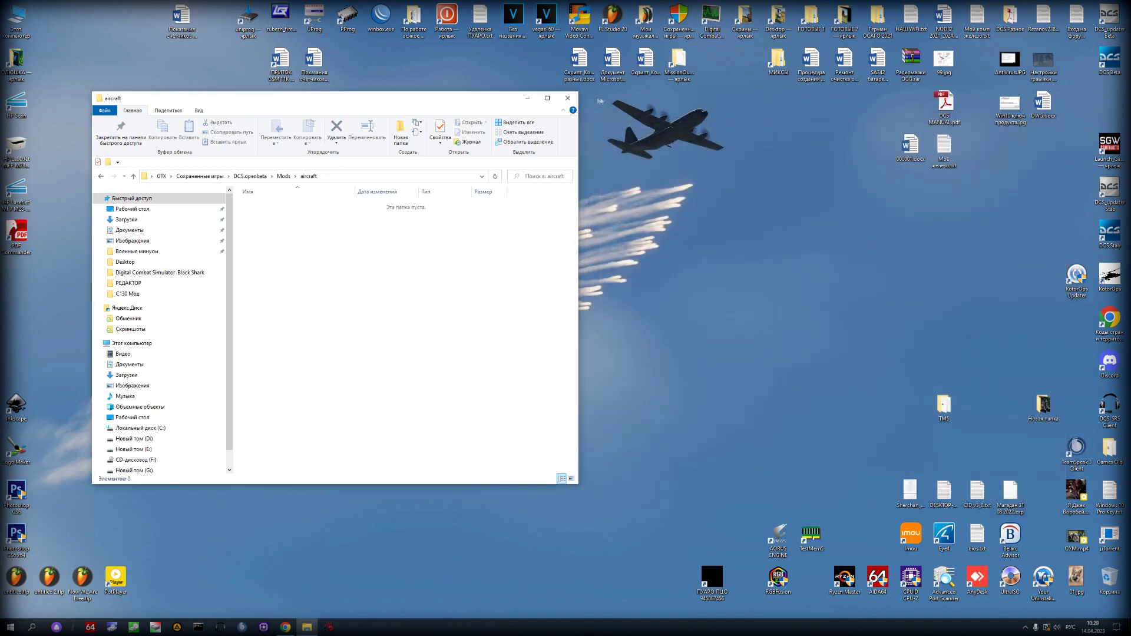
pyautogui.click(567, 98)
# Reopen the Saved Games folder from the desktop shortcut and navigate to DCS.openbeta\Mods\aircraft, shifting the window aside
pyautogui.doubleClick(678, 24)
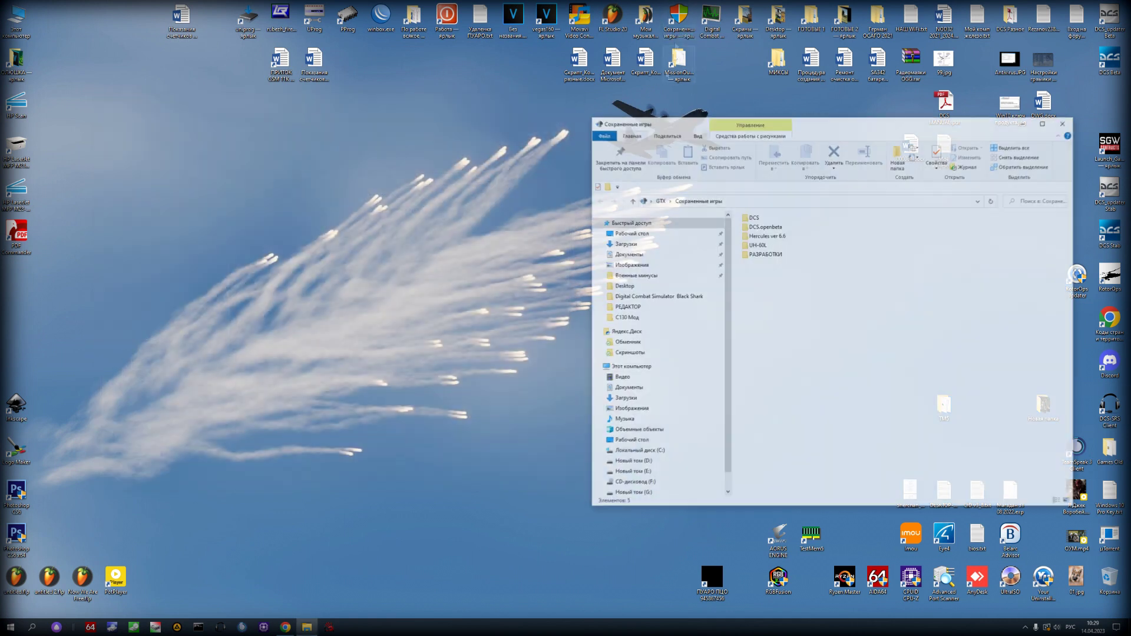
pyautogui.click(760, 217)
pyautogui.click(778, 228)
pyautogui.press('Down')
pyautogui.press('Down')
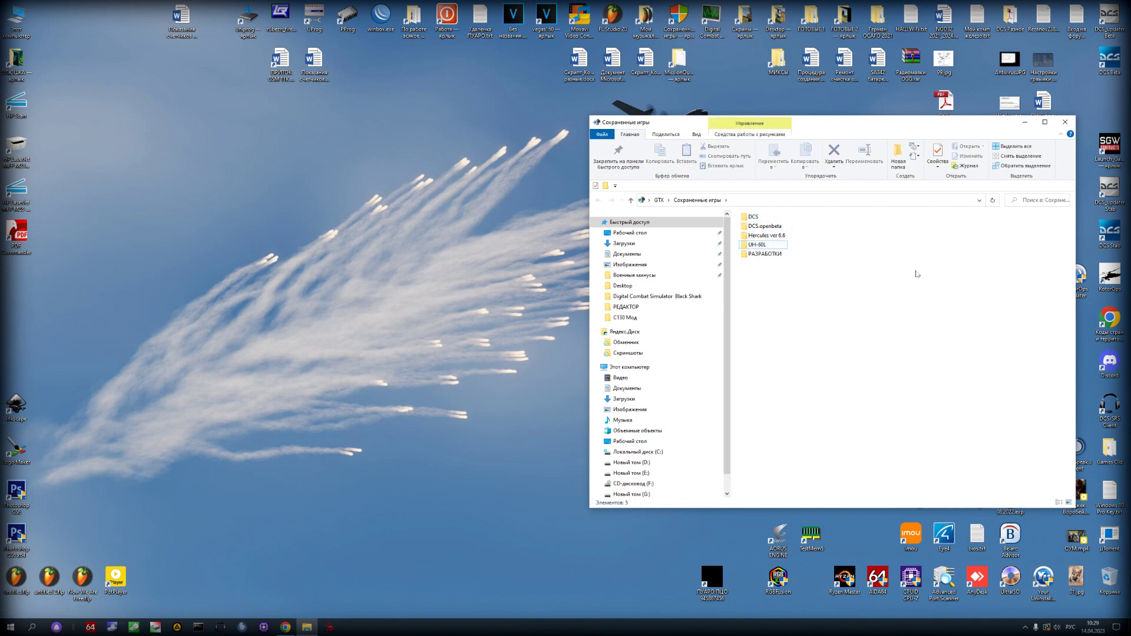
pyautogui.doubleClick(773, 228)
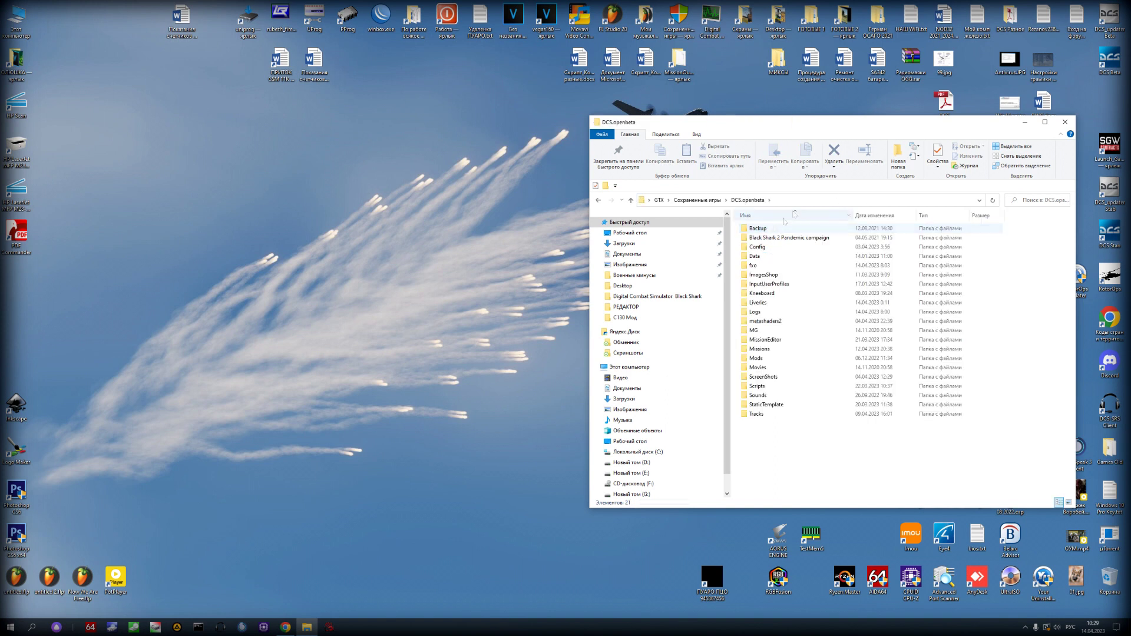
pyautogui.moveTo(759, 128); pyautogui.dragTo(336, 122)
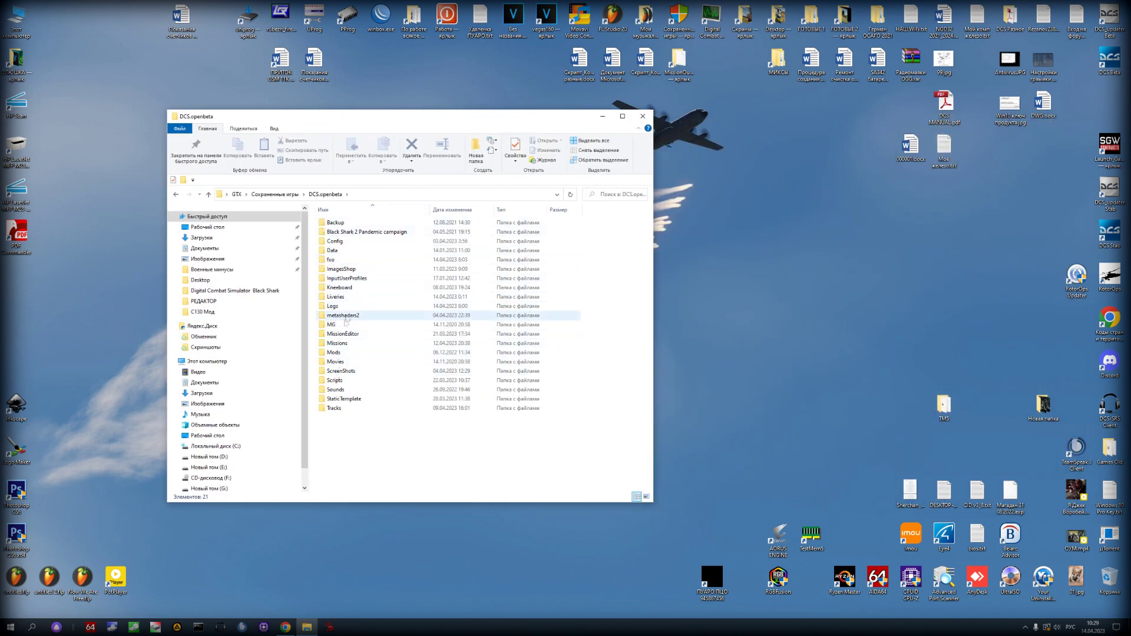
pyautogui.doubleClick(334, 352)
pyautogui.doubleClick(334, 222)
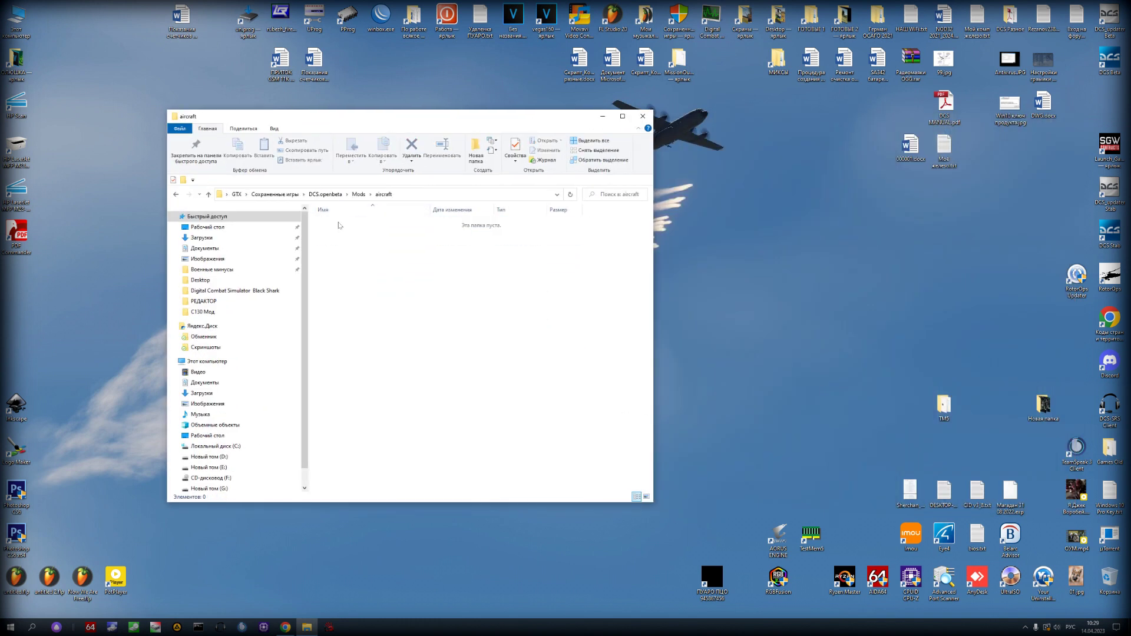
# Open Saved Games in a second window beside aircraft and move the Hercules ver 6.6 and UH-60L folders back into aircraft
pyautogui.doubleClick(679, 18)
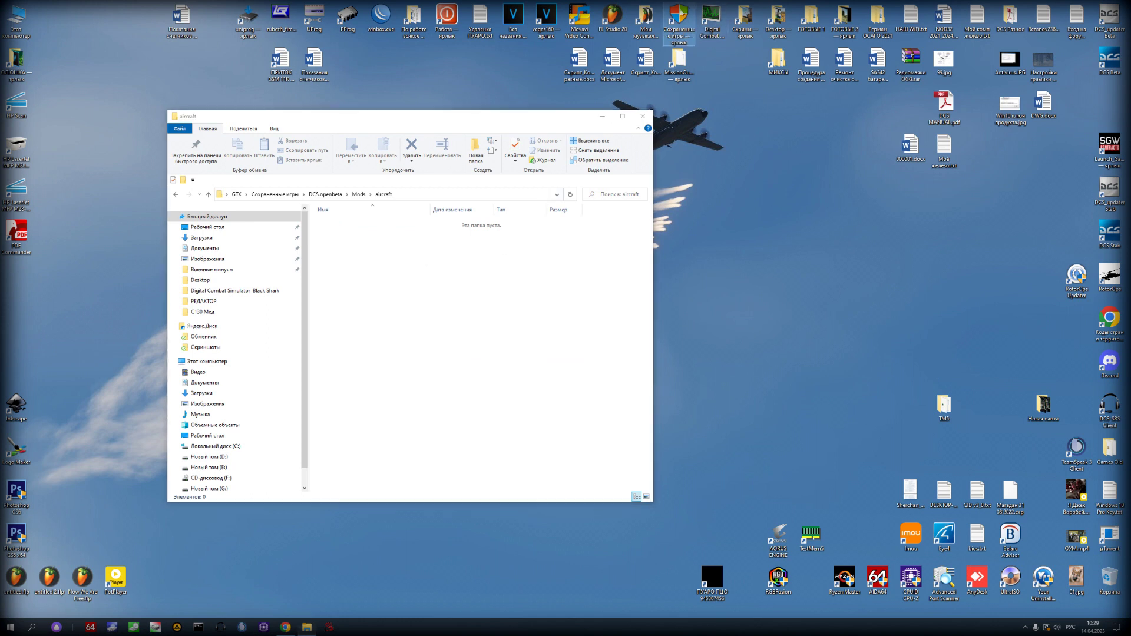
pyautogui.moveTo(474, 136); pyautogui.dragTo(938, 171)
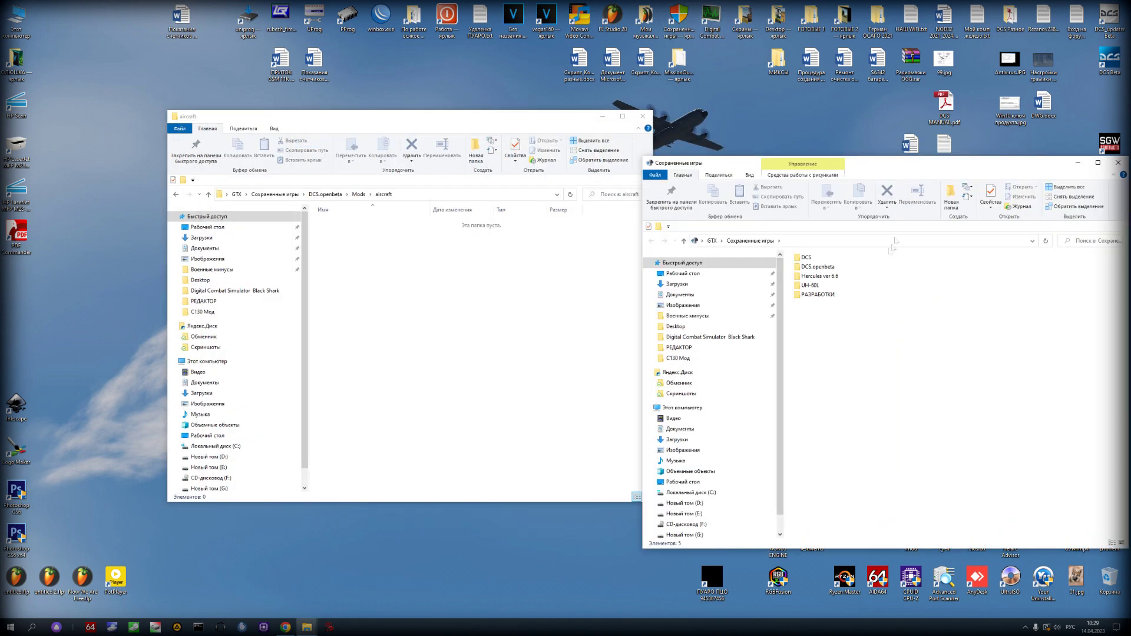
pyautogui.click(819, 276)
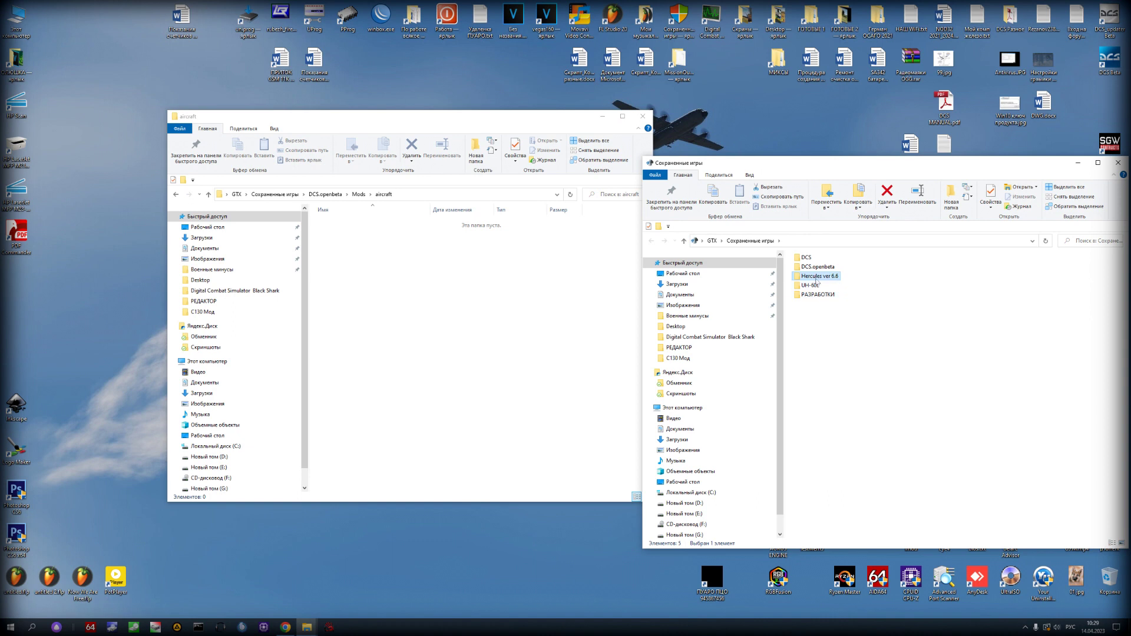
pyautogui.moveTo(816, 278); pyautogui.dragTo(373, 277)
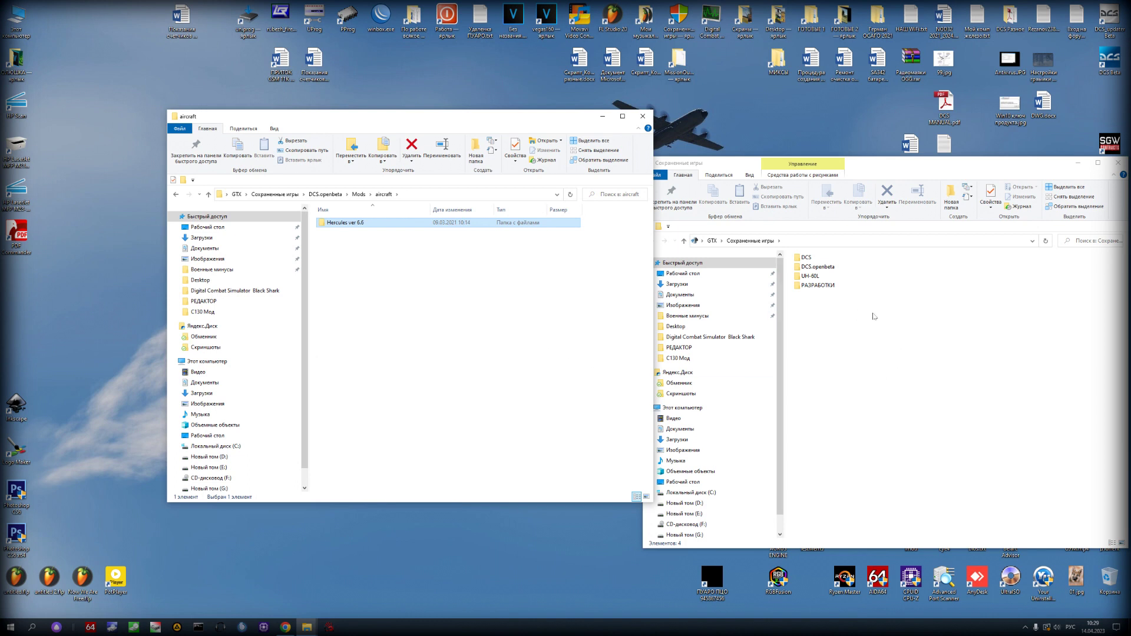
pyautogui.click(835, 282)
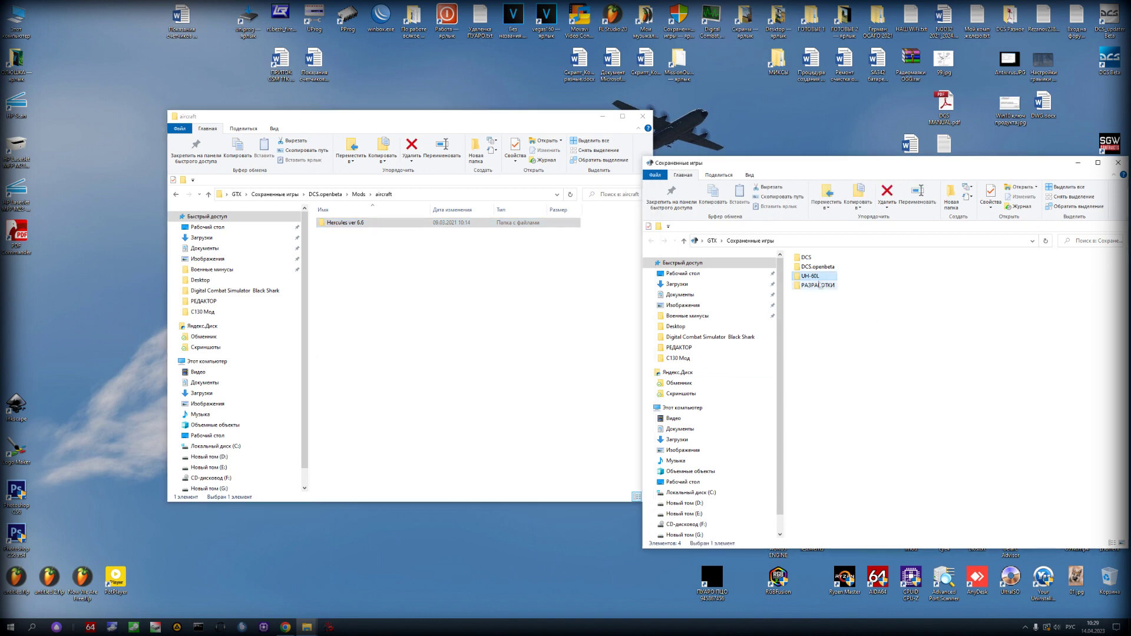
pyautogui.moveTo(811, 276); pyautogui.dragTo(354, 272)
pyautogui.click(439, 289)
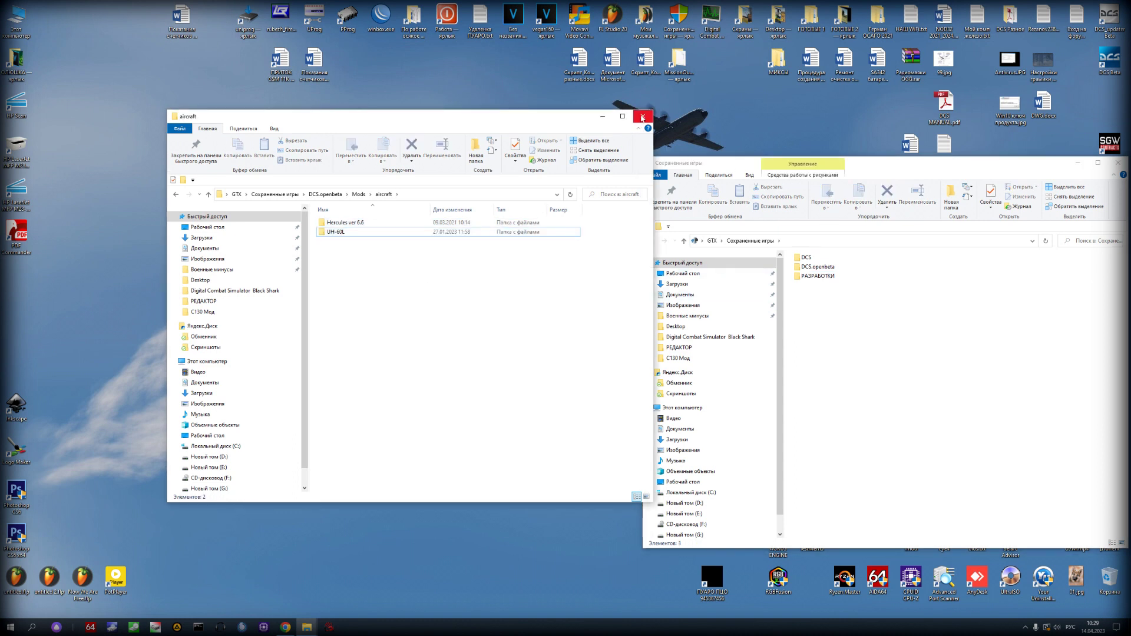
# Close the aircraft and Saved Games windows and select the DCS Beta shortcut on the desktop
pyautogui.moveTo(583, 116); pyautogui.dragTo(507, 125)
pyautogui.click(566, 124)
pyautogui.moveTo(848, 168); pyautogui.dragTo(537, 132)
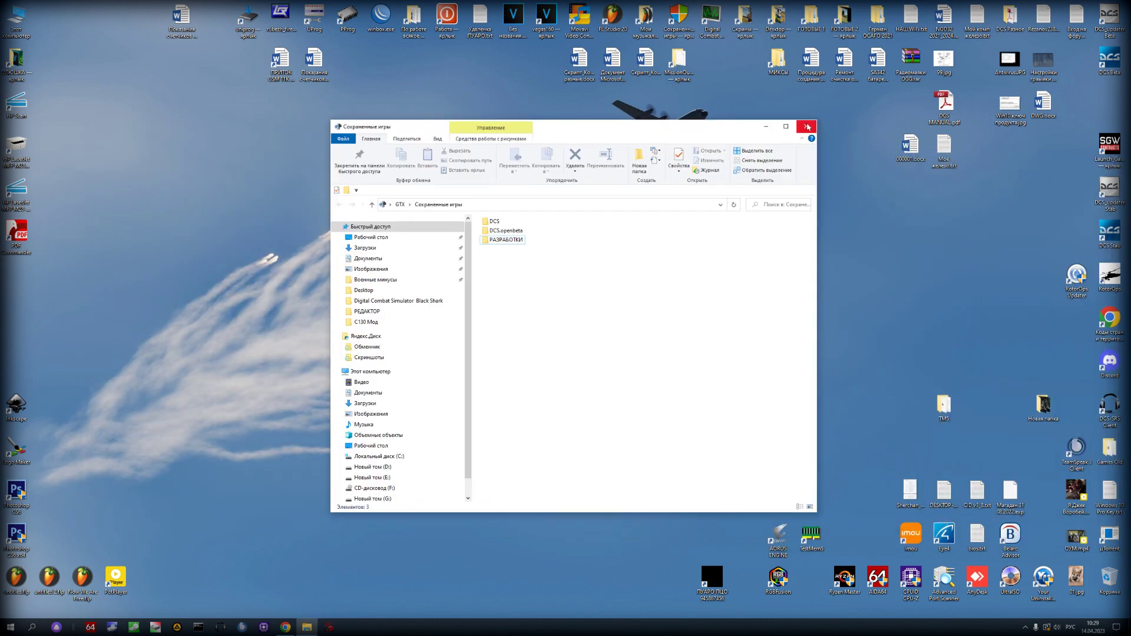
pyautogui.click(807, 126)
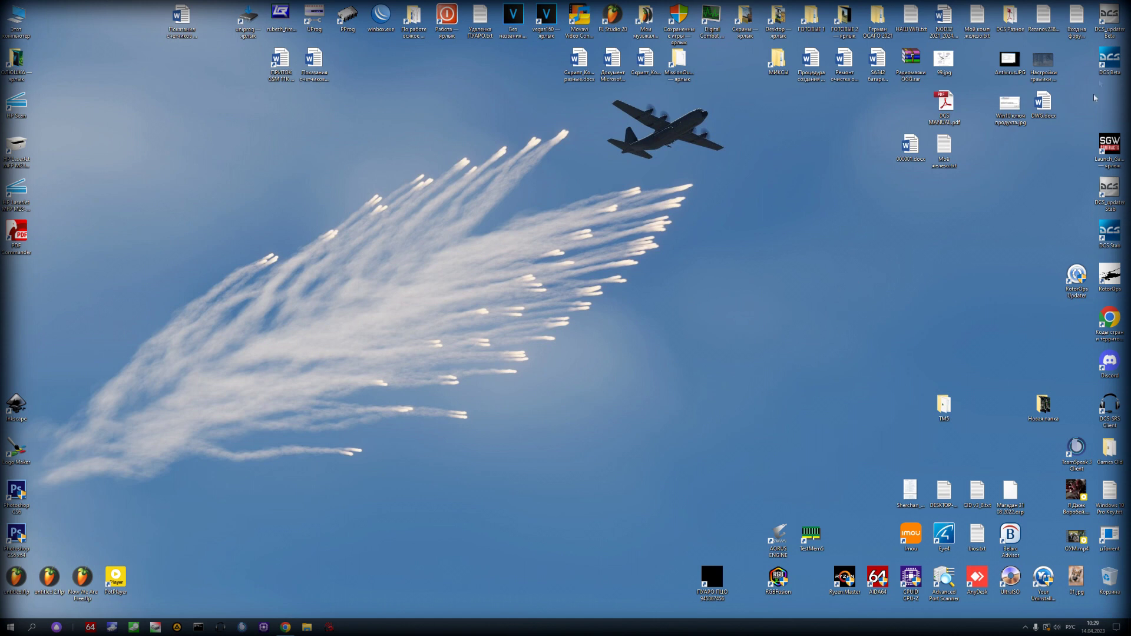
pyautogui.click(1109, 60)
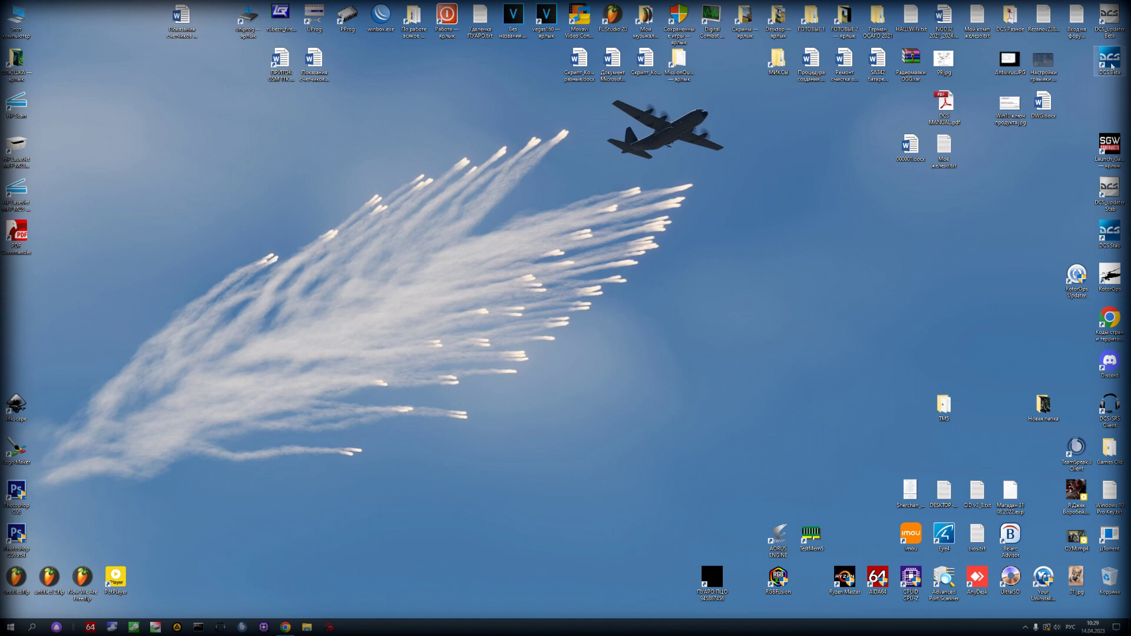